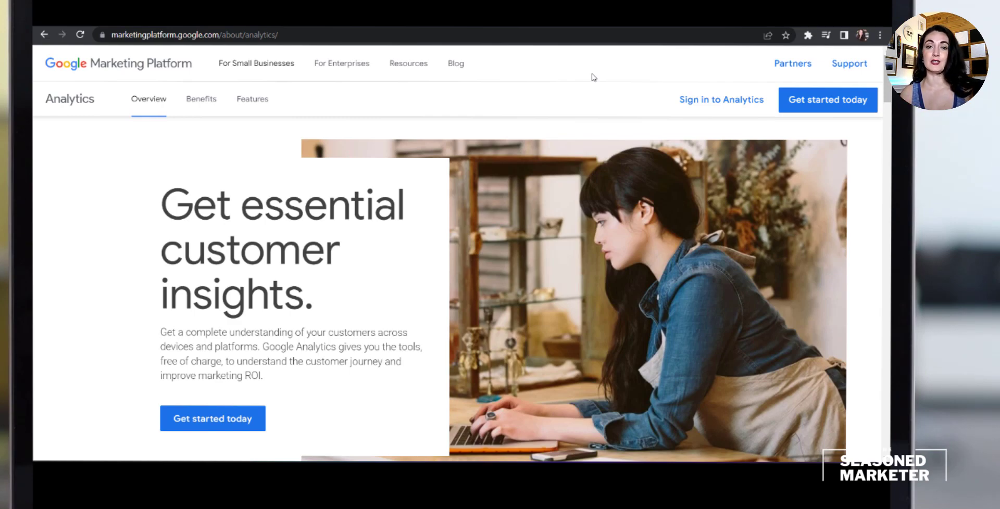
# Sign in to Google Analytics, decline the GA4 Setup Assistant offer and dismiss the tip about adding users.
pyautogui.click(696, 104)
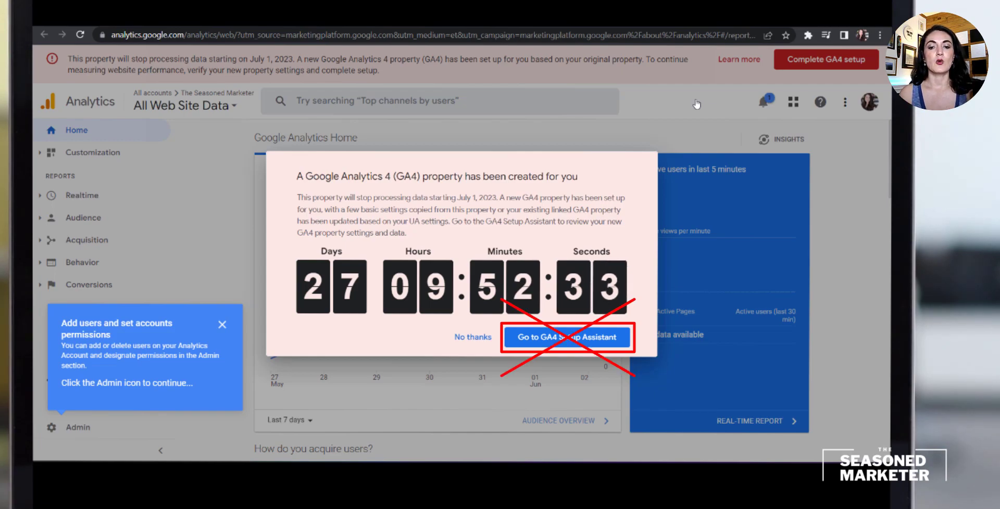
pyautogui.click(465, 339)
pyautogui.click(222, 324)
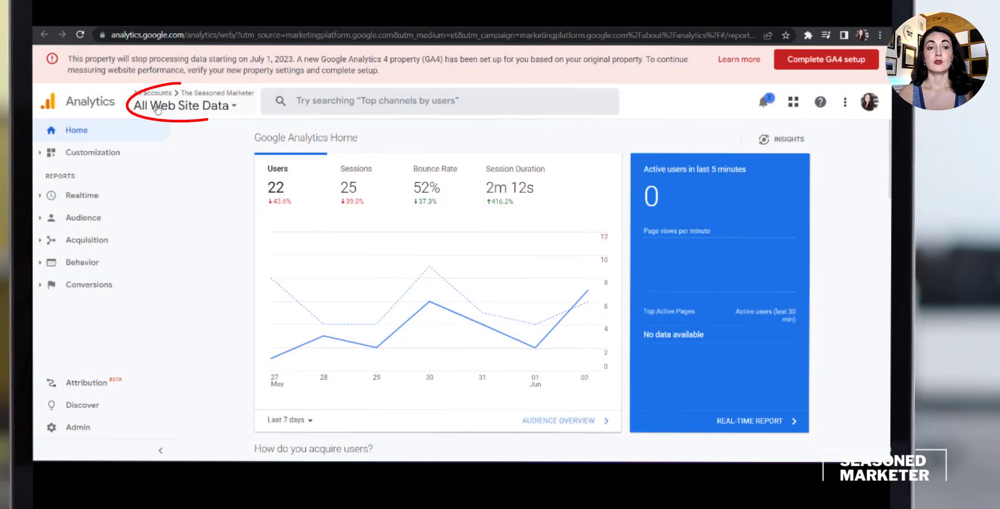
# Check the account's list of properties and views for an existing GA4 property.
pyautogui.click(157, 106)
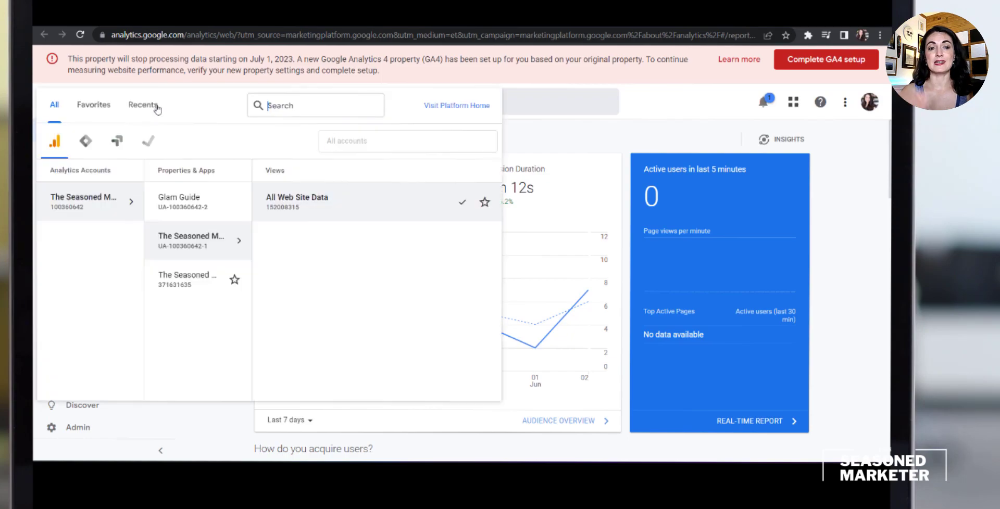
pyautogui.moveTo(208, 278)
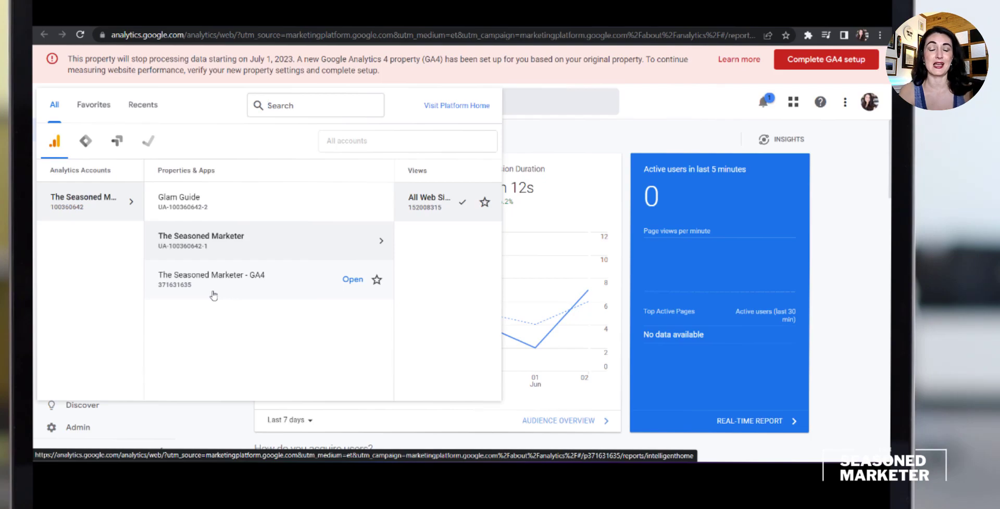
pyautogui.click(55, 109)
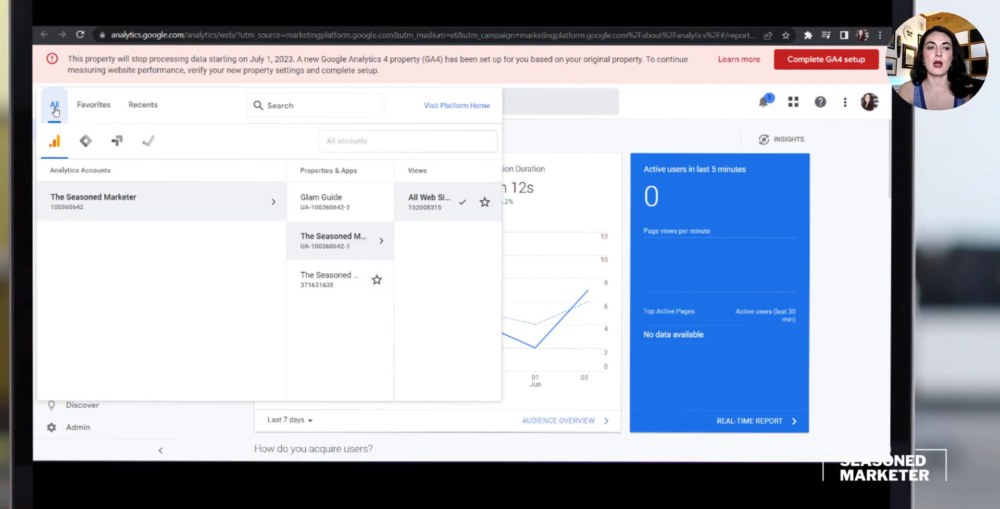
pyautogui.click(644, 122)
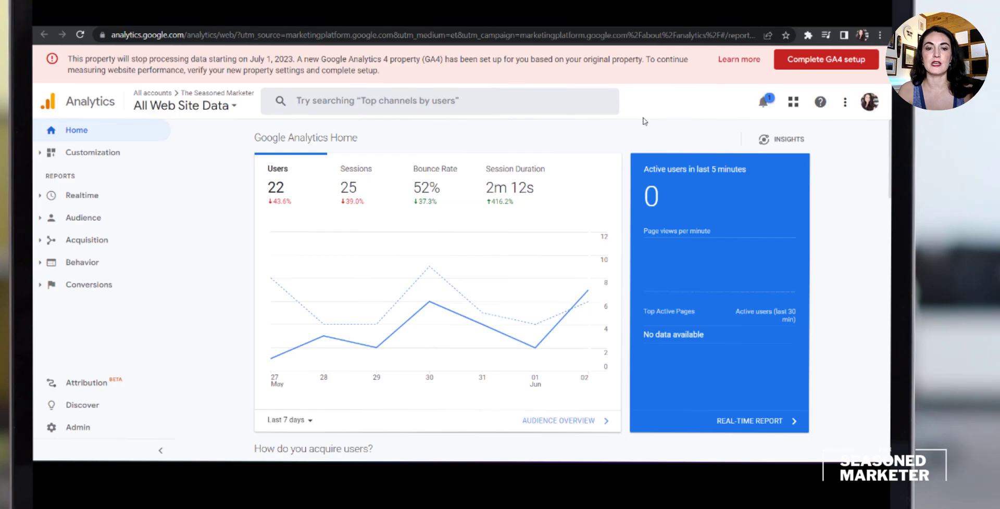
# Start creating a new property from the admin settings and name it TSM Website Analytics.
pyautogui.click(94, 432)
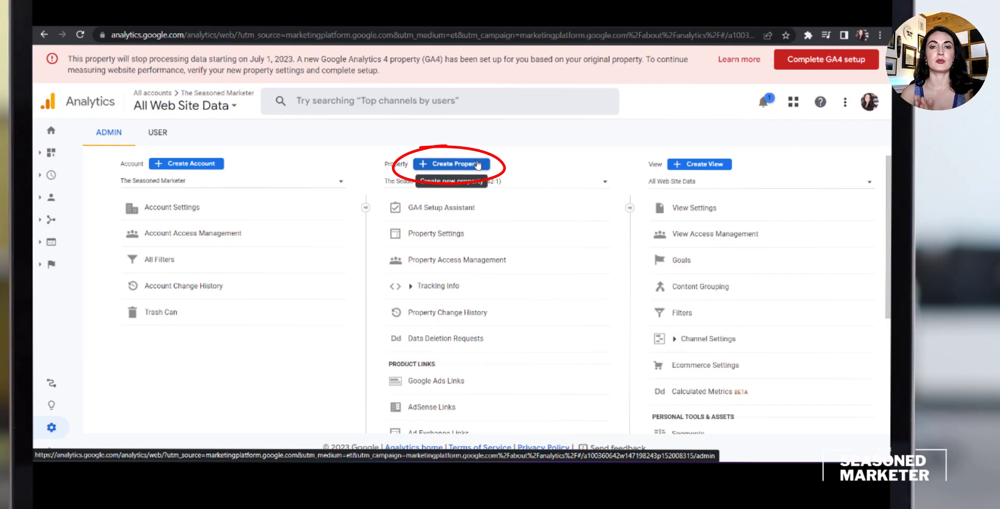
pyautogui.click(477, 164)
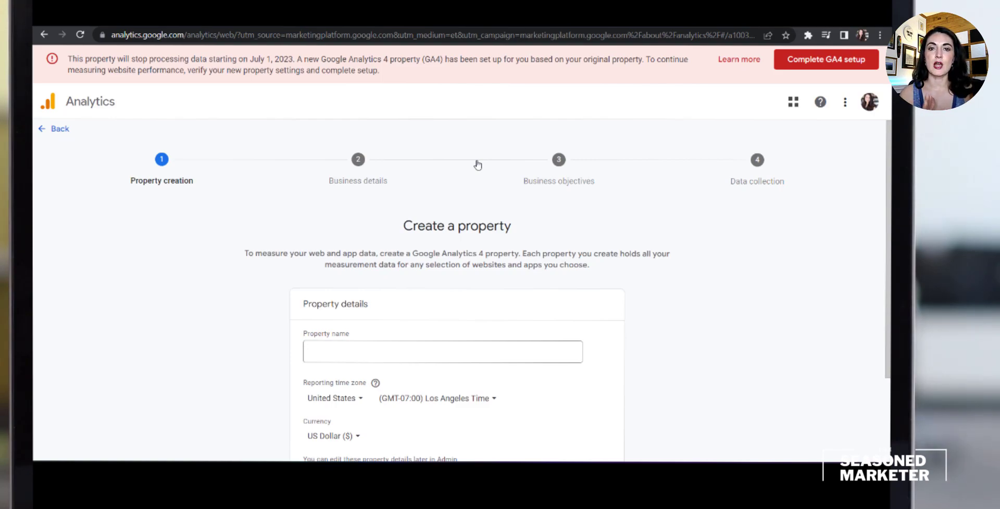
pyautogui.click(378, 349)
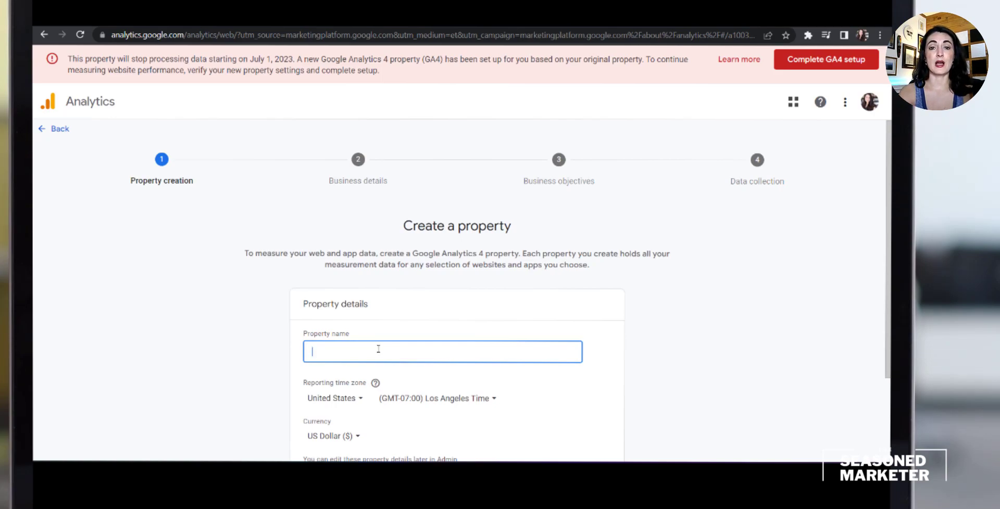
pyautogui.write('TSM')
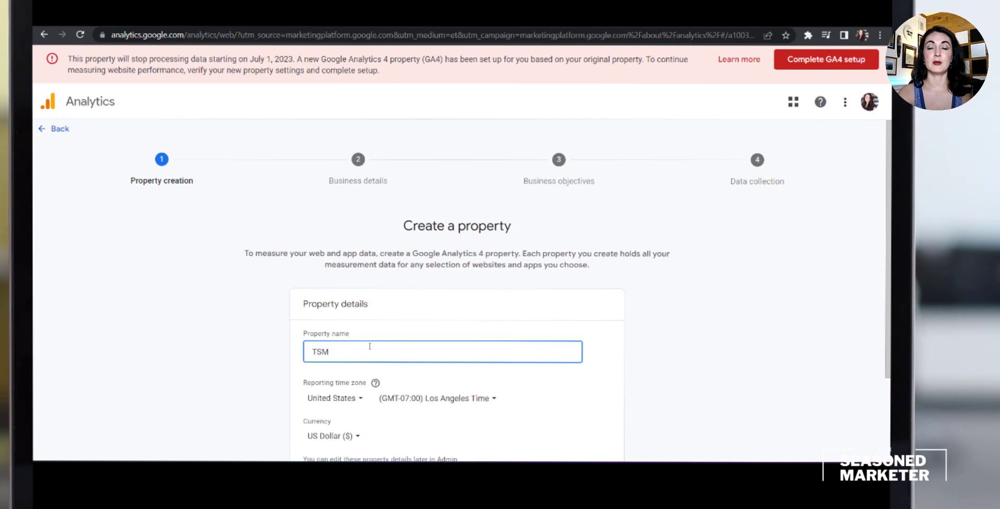
pyautogui.write(' Webs')
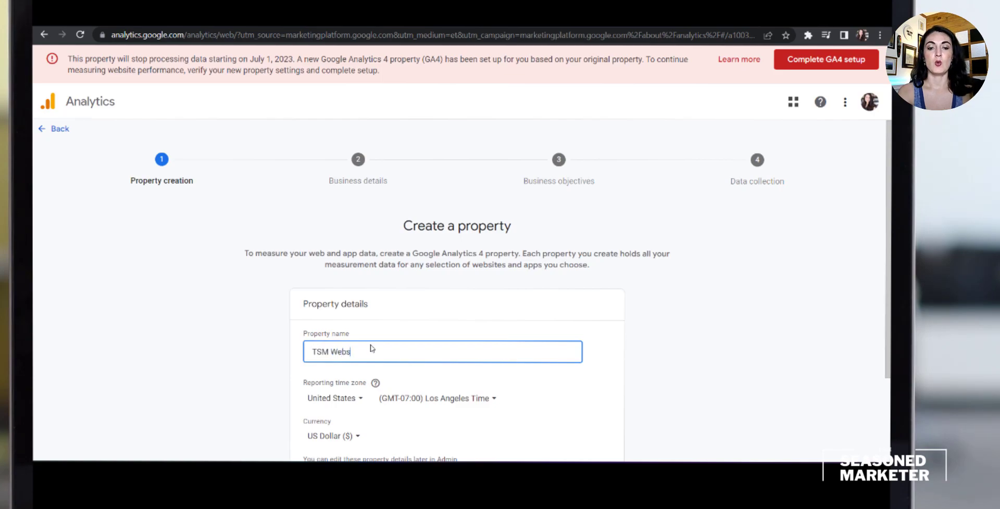
pyautogui.write('ite Analytics')
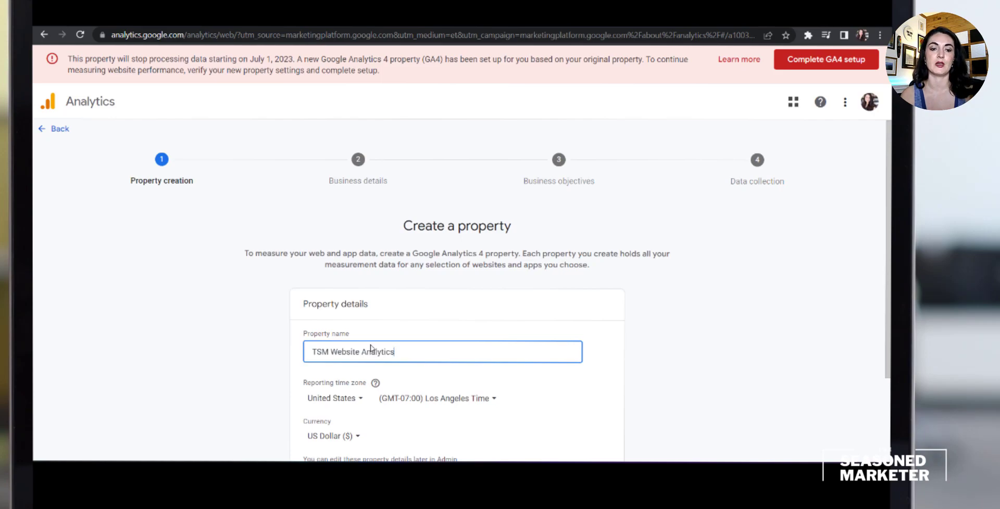
# Set the property's reporting time zone to (GMT-04:00) New York Time and continue to the business details.
pyautogui.scroll(-1, 370, 348)
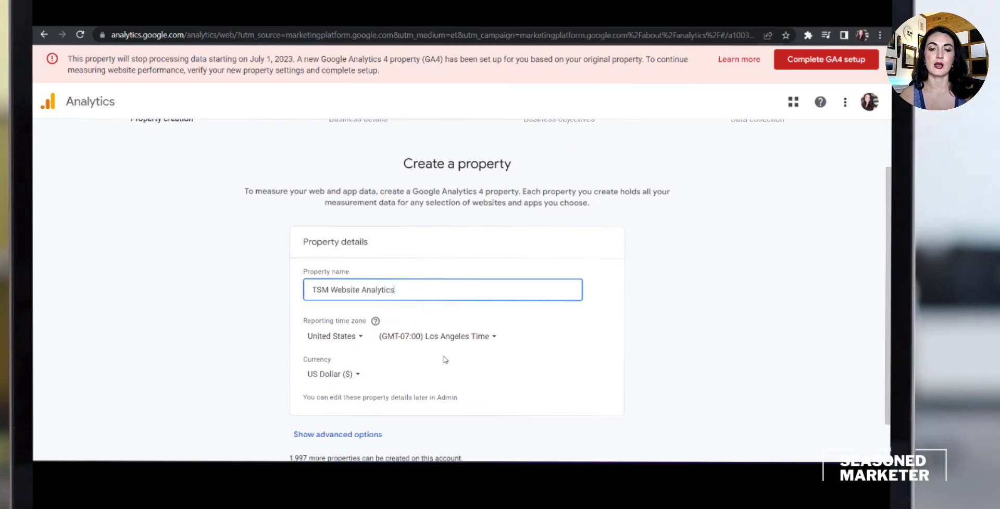
pyautogui.click(472, 342)
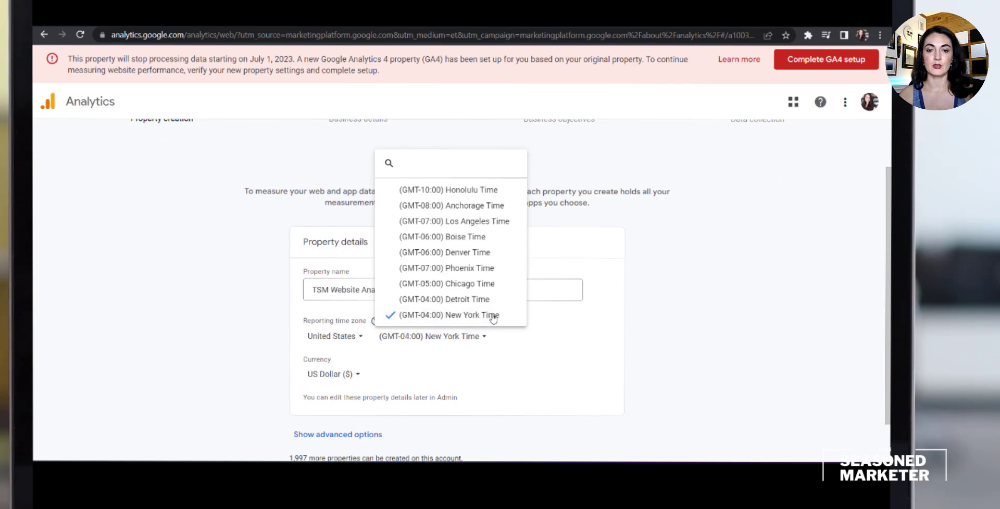
pyautogui.click(493, 316)
pyautogui.scroll(-1, 520, 370)
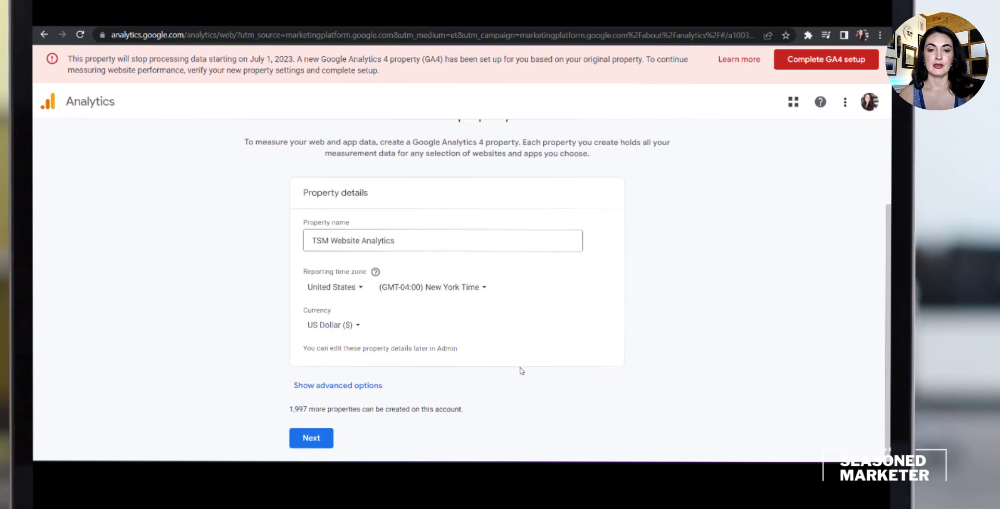
pyautogui.click(312, 439)
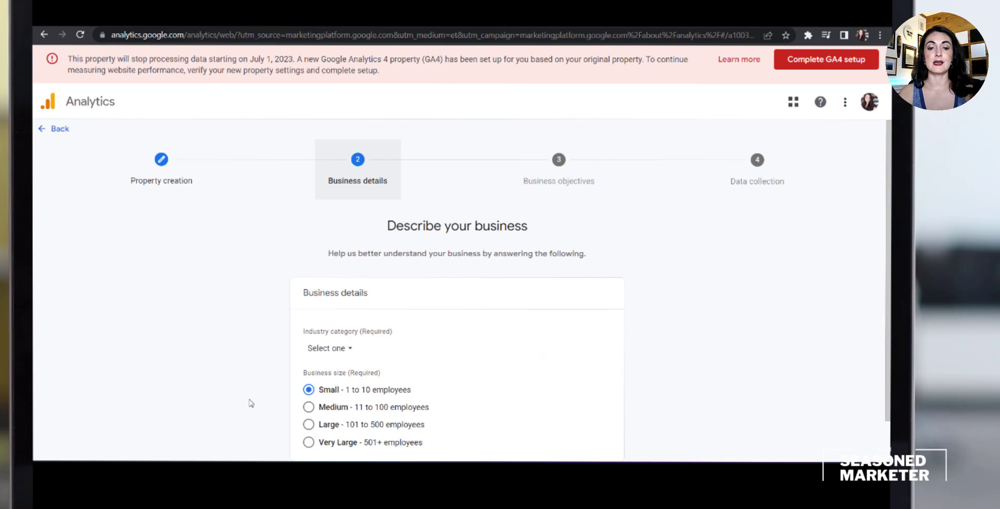
# Describe the business with industry category Online Communities and size Small (1 to 10 employees), and continue to the objectives.
pyautogui.scroll(-1, 251, 404)
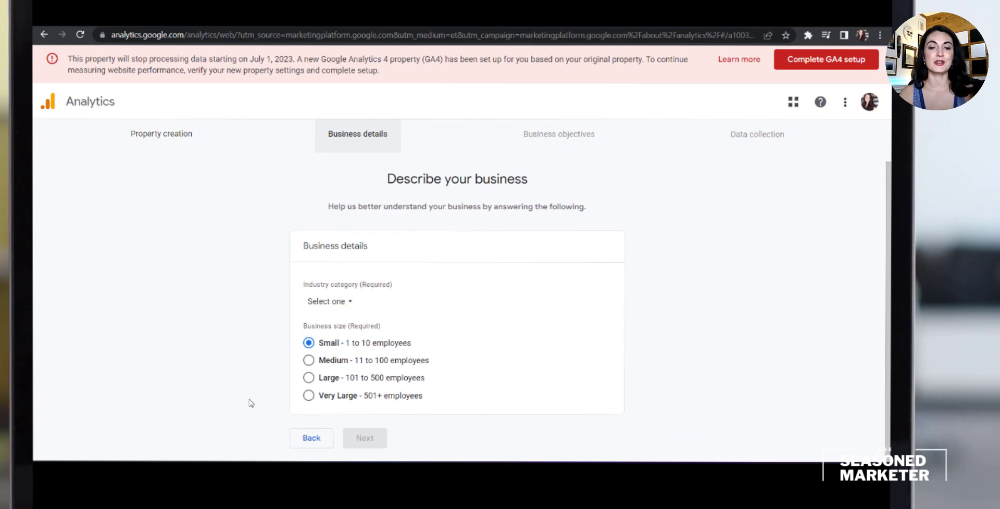
pyautogui.click(339, 303)
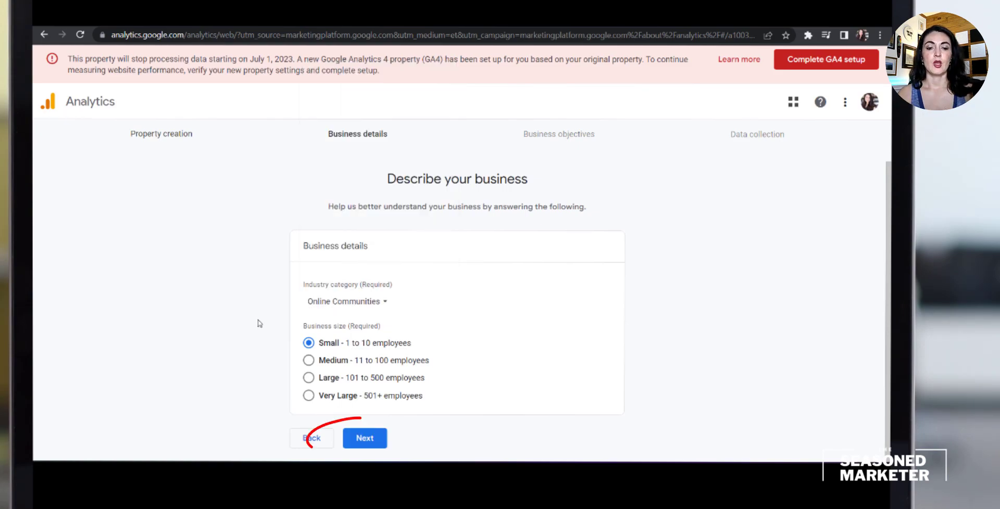
pyautogui.click(374, 440)
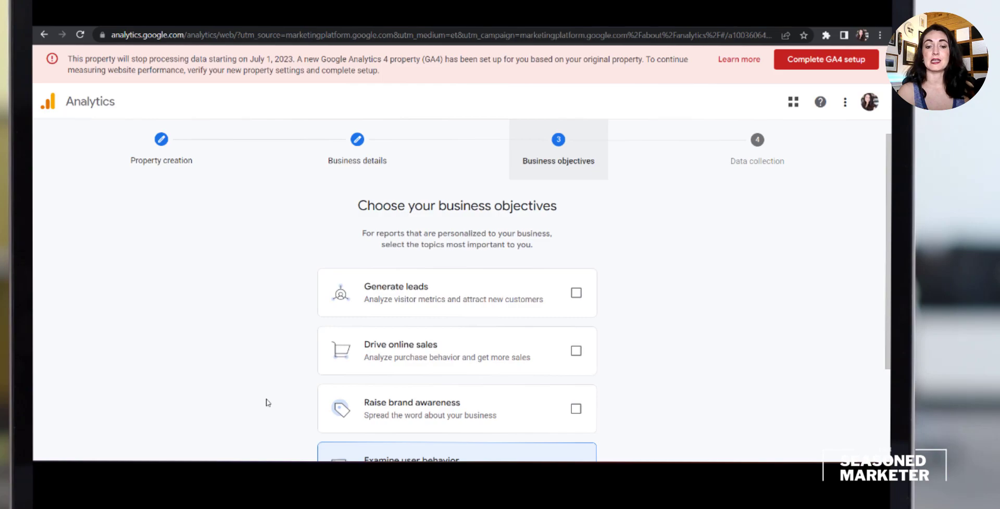
# Create the property with Examine user behavior as the business objective.
pyautogui.scroll(-3, 268, 402)
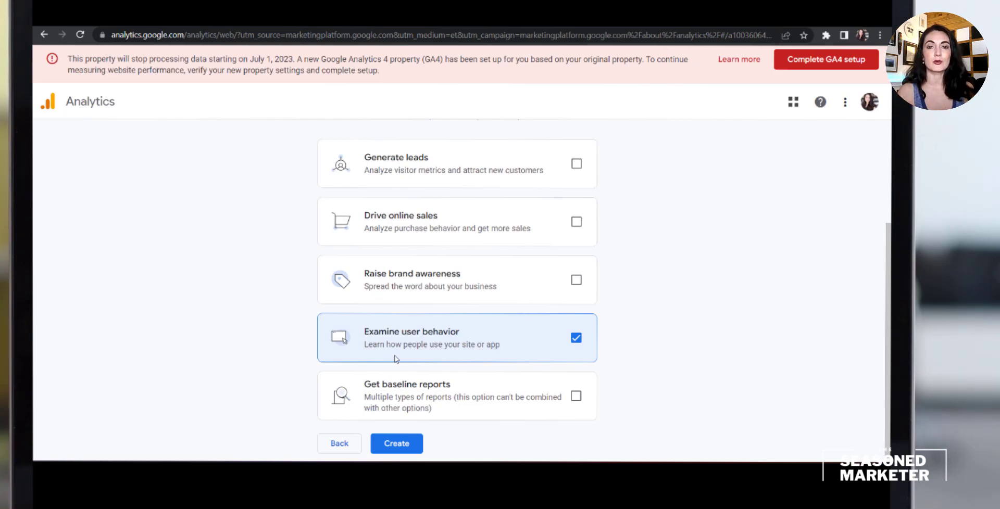
pyautogui.scroll(-1, 396, 360)
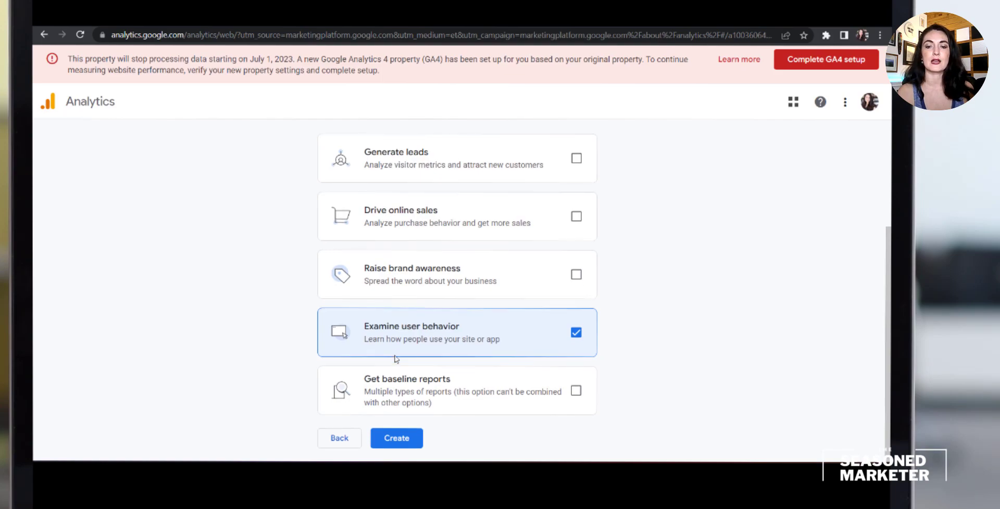
pyautogui.click(398, 438)
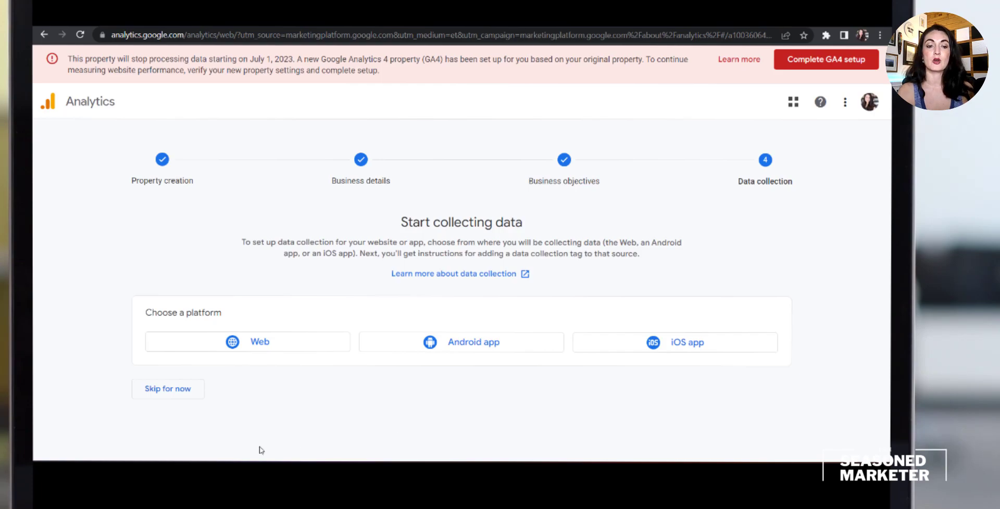
pyautogui.click(262, 351)
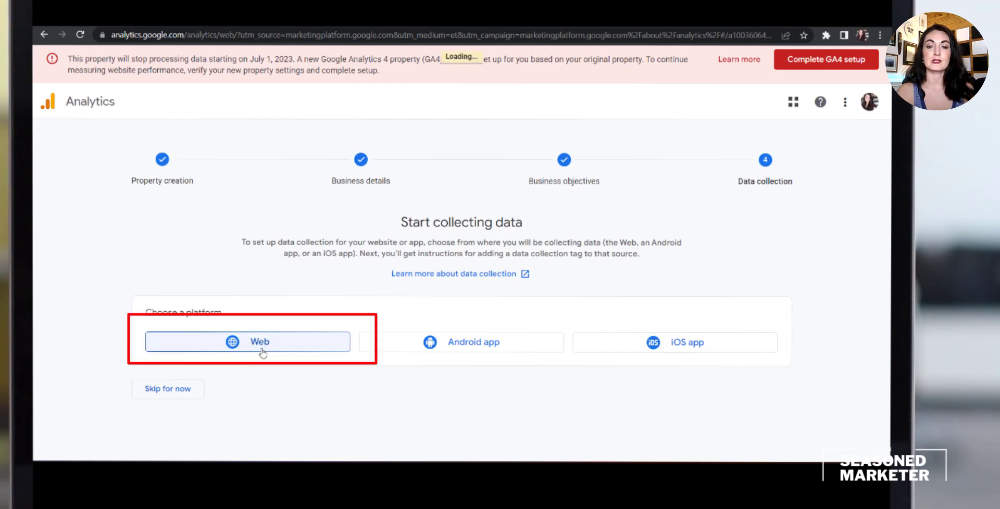
pyautogui.click(397, 166)
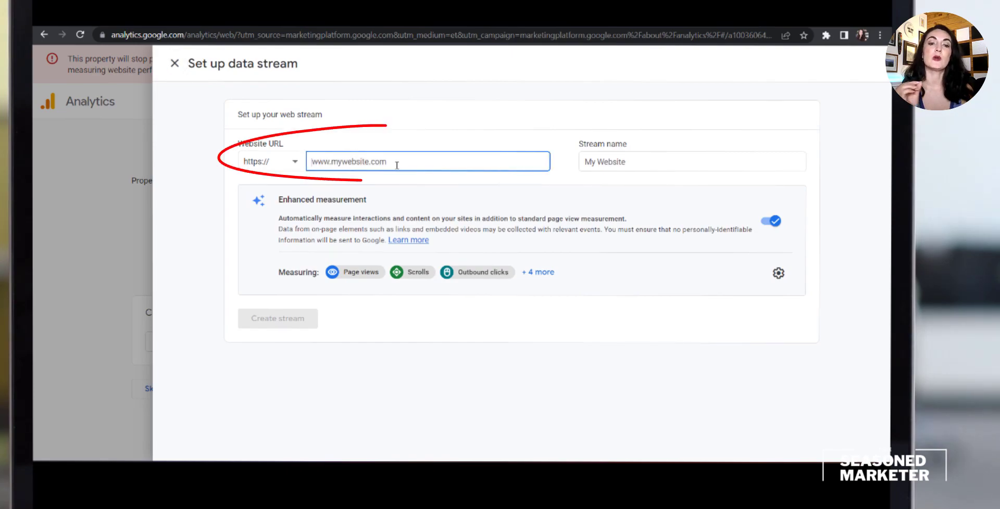
pyautogui.write('w')
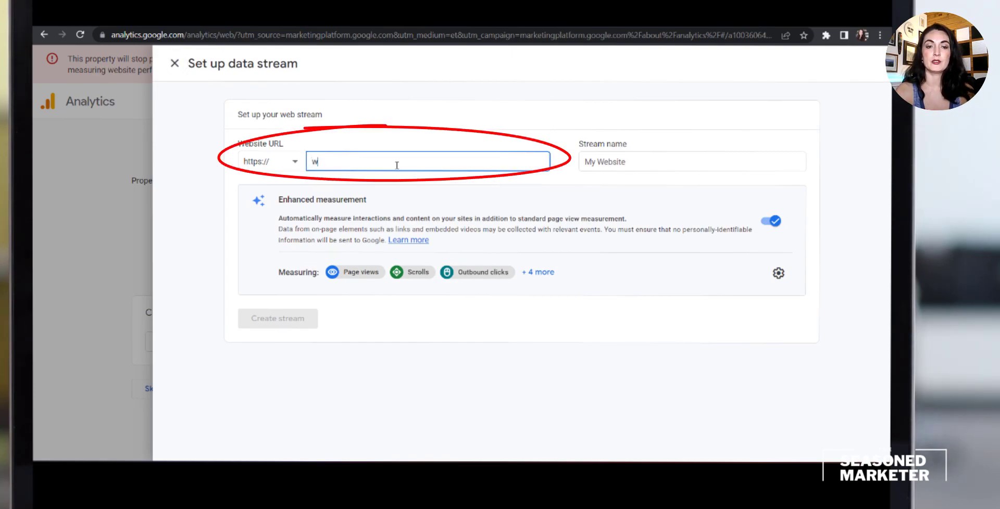
pyautogui.write('w..T')
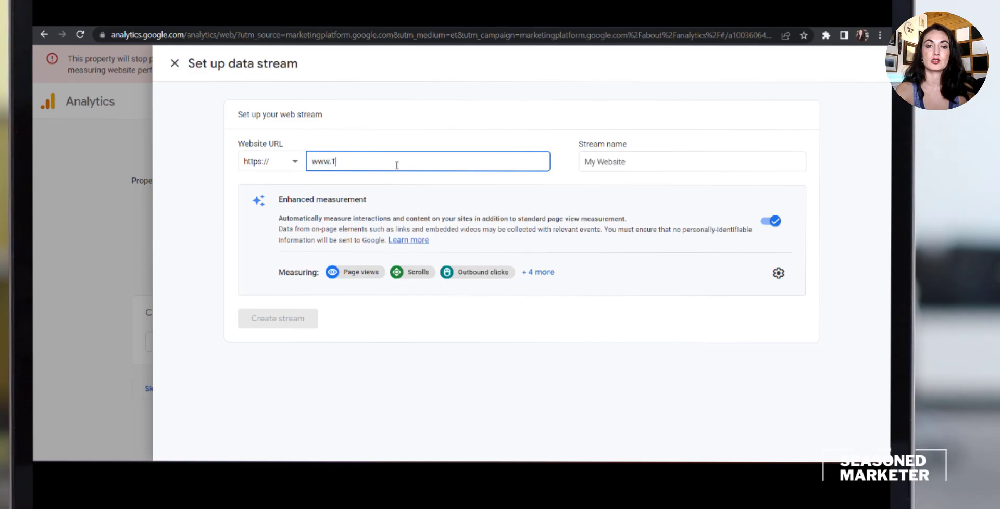
pyautogui.write('heSeasone')
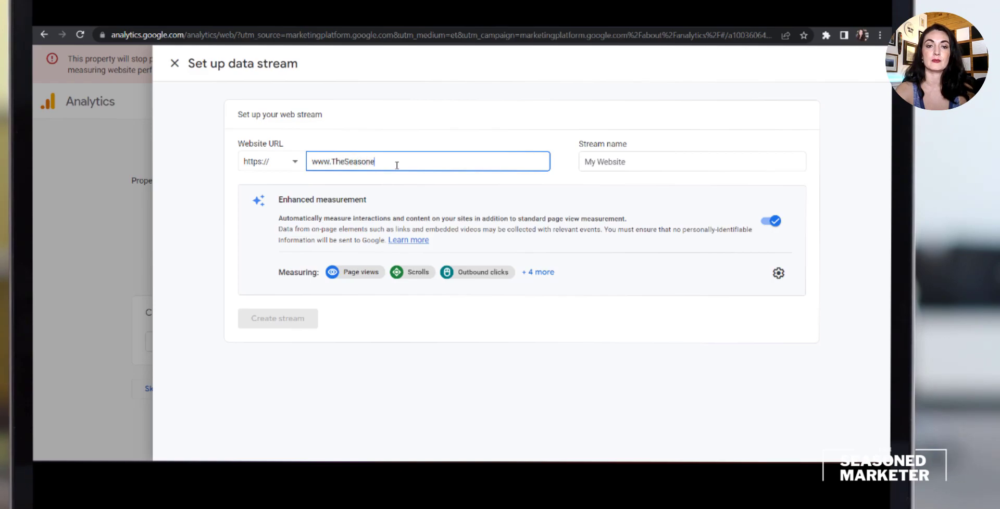
pyautogui.write('dMarketer.com')
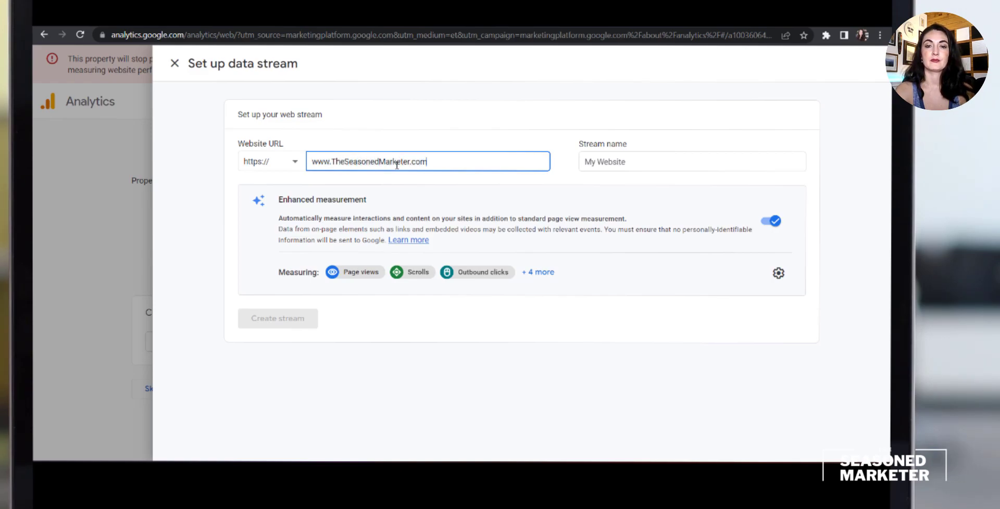
# Name the web stream TSM Website and create it.
pyautogui.click(634, 161)
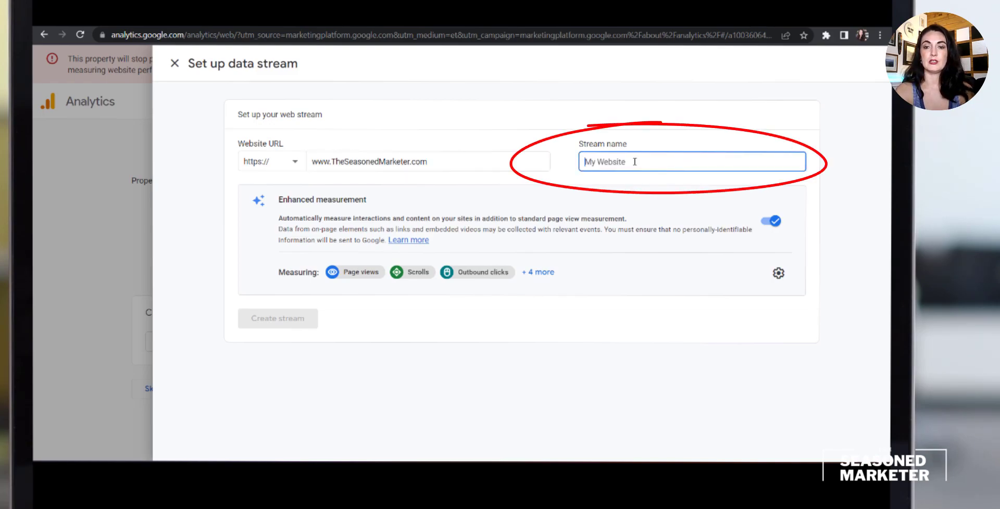
pyautogui.write('TSM Website')
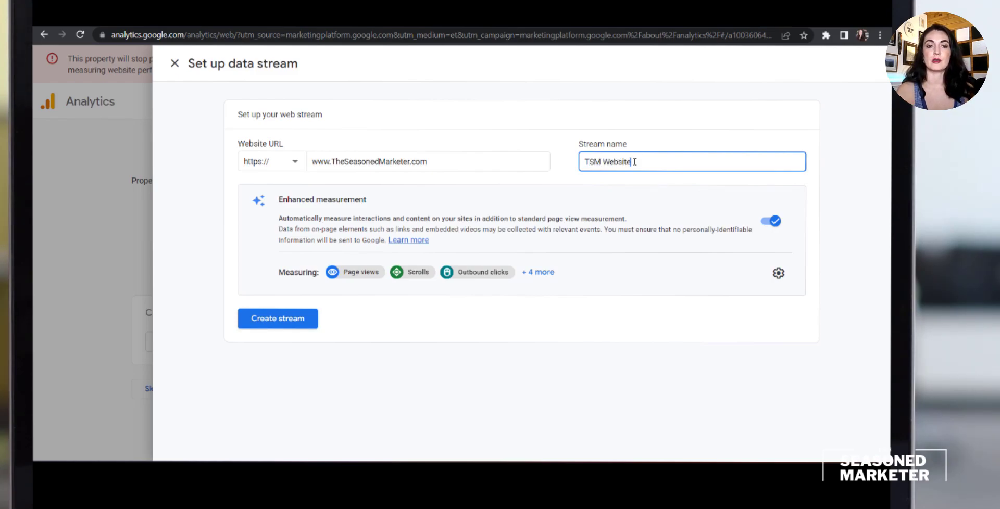
pyautogui.click(281, 327)
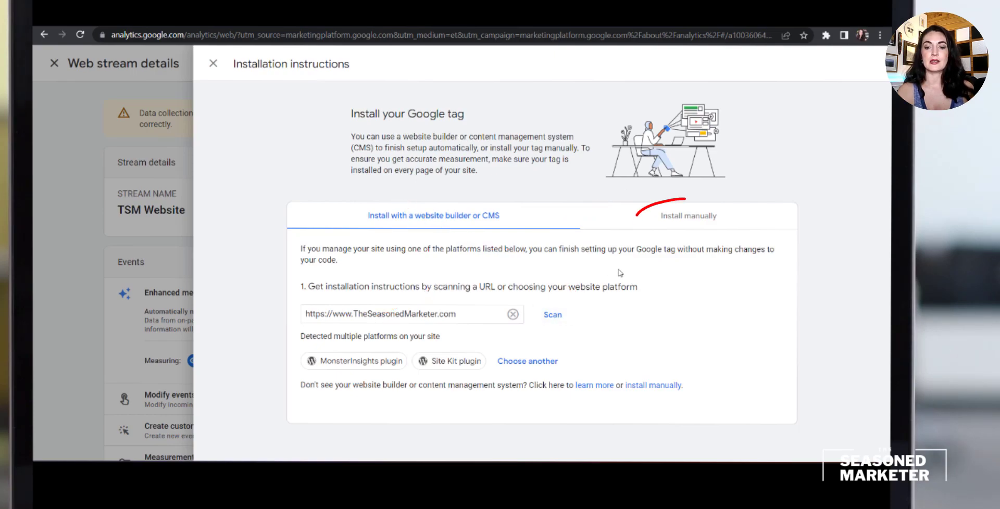
# Copy the Google tag code from the manual installation instructions and paste it into an empty Notepad document.
pyautogui.click(677, 231)
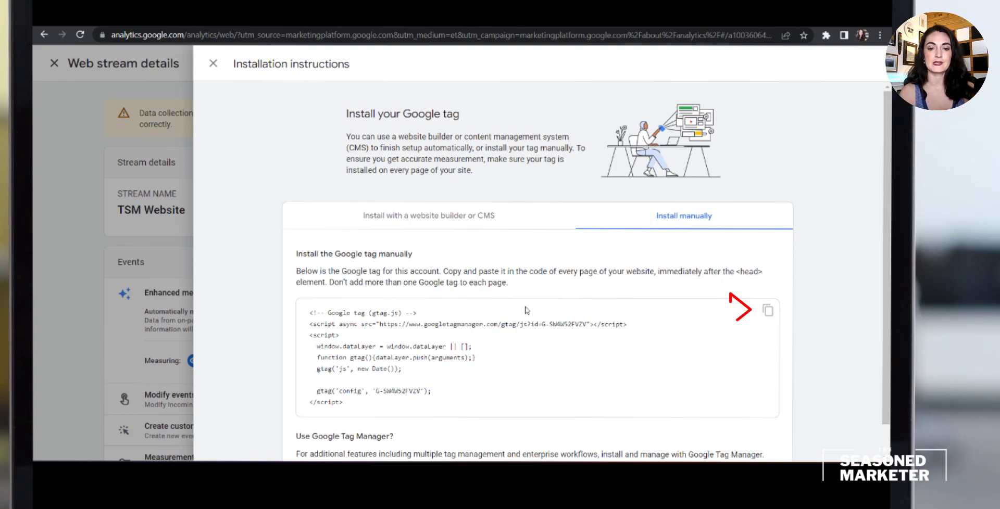
pyautogui.click(770, 312)
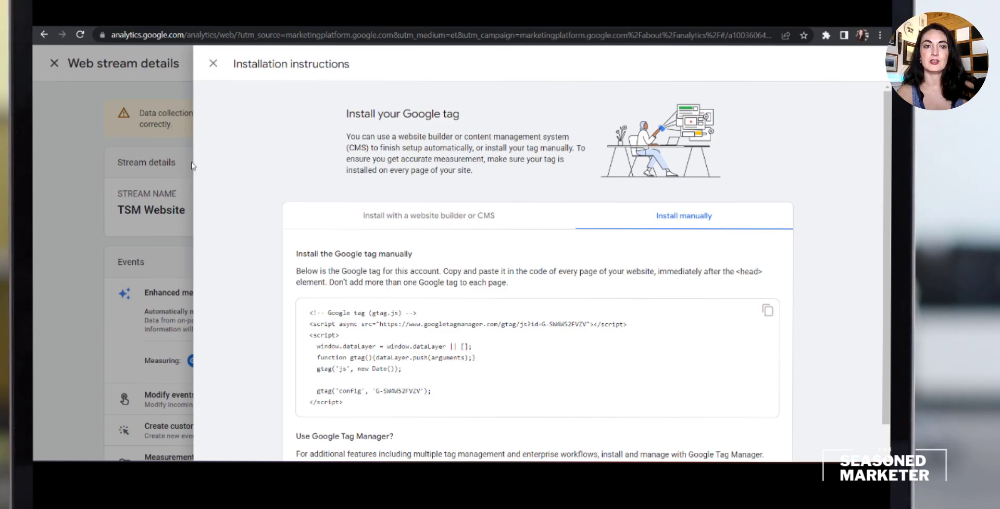
pyautogui.click(212, 64)
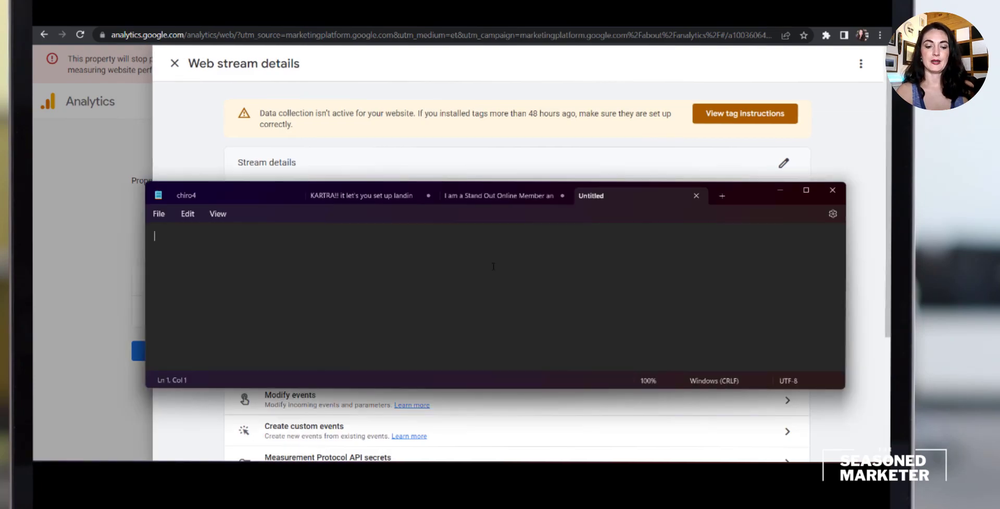
pyautogui.hotkey('ctrl', 'v')
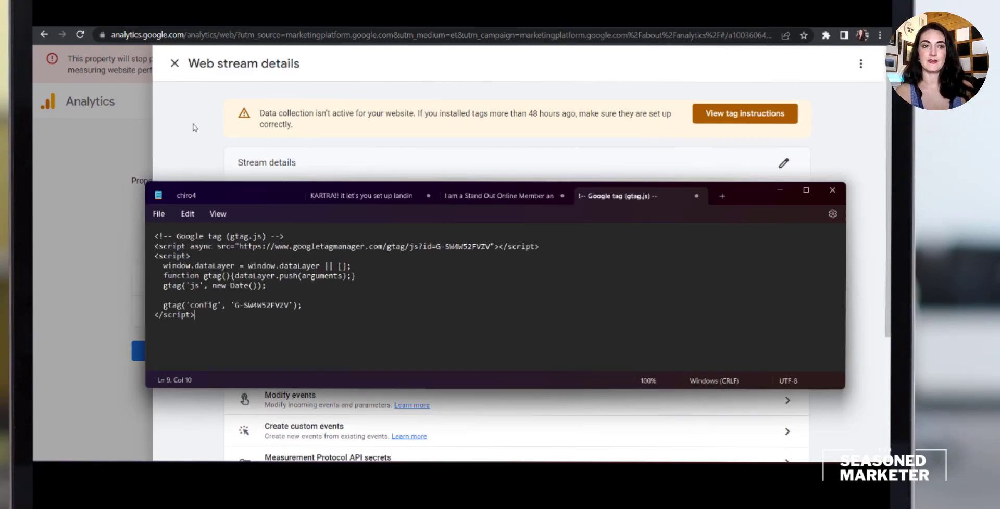
# Return to the web stream details, expand the full list of measured events and open the enhanced measurement settings.
pyautogui.click(172, 136)
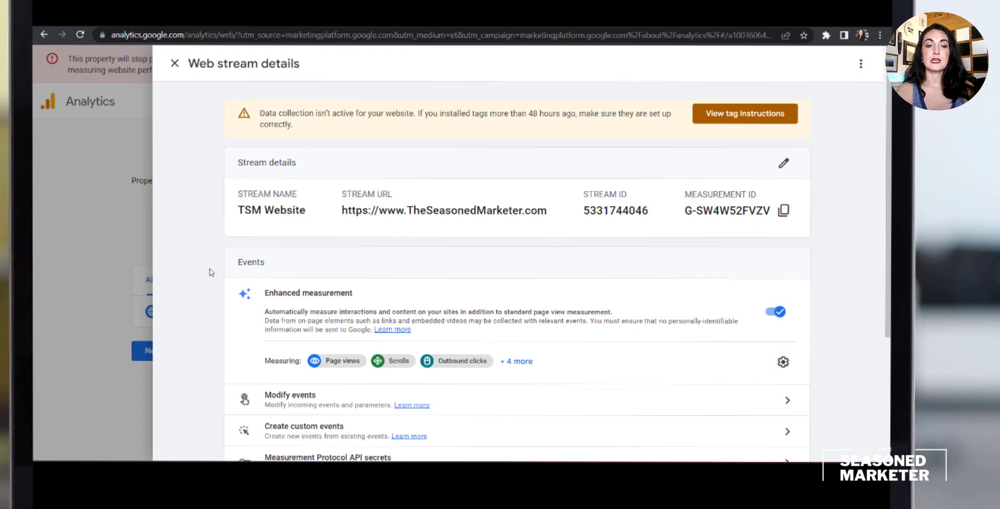
pyautogui.scroll(-1, 211, 272)
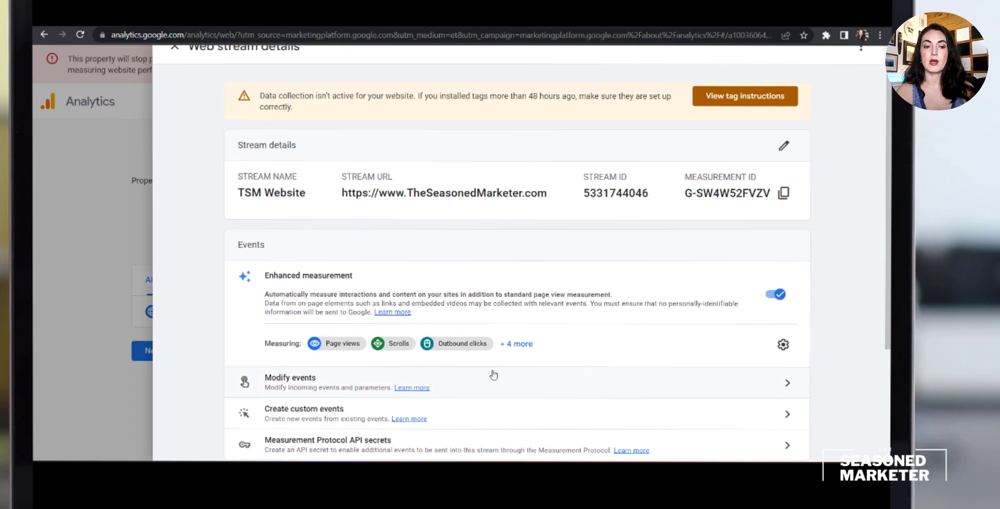
pyautogui.click(516, 344)
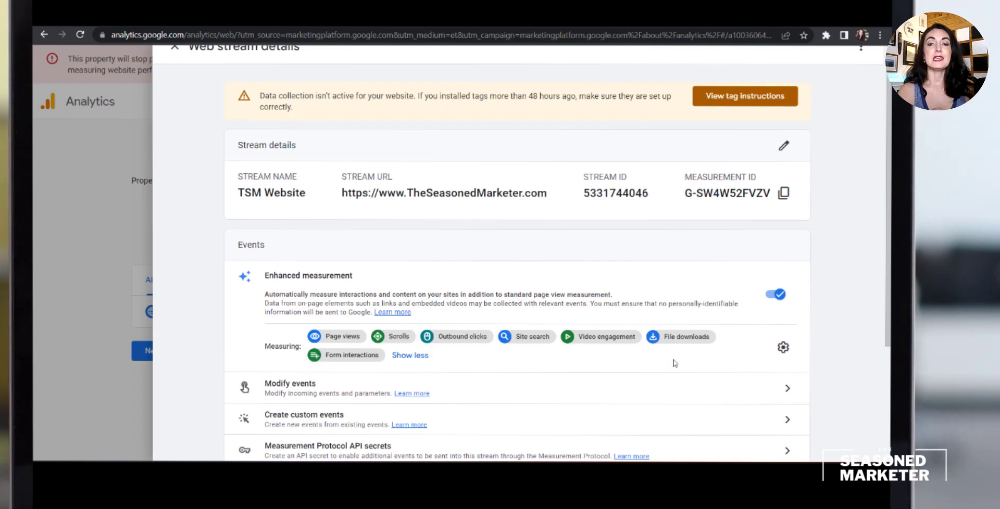
pyautogui.click(782, 348)
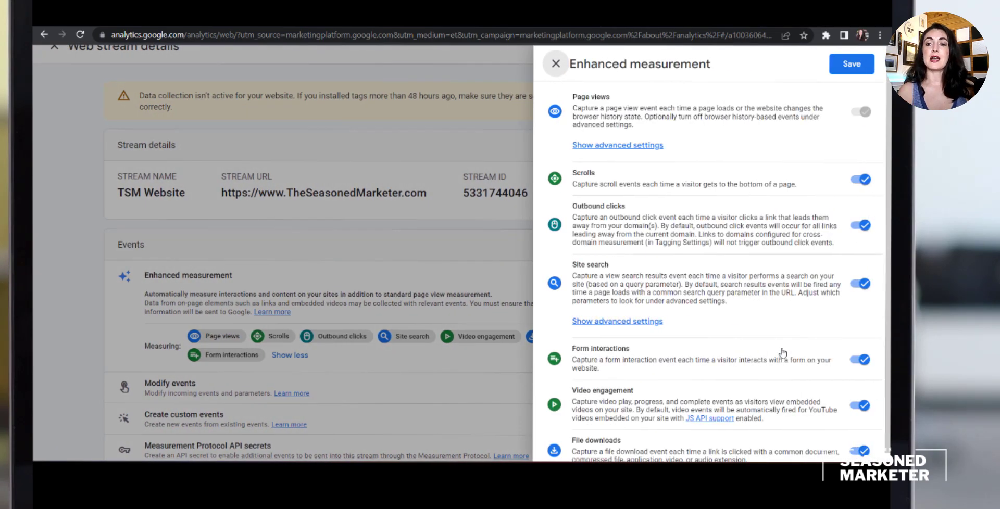
# Toggle the Scrolls event, leave it enabled with the other enhanced measurement events, and save the settings.
pyautogui.click(862, 182)
pyautogui.click(862, 181)
pyautogui.click(862, 181)
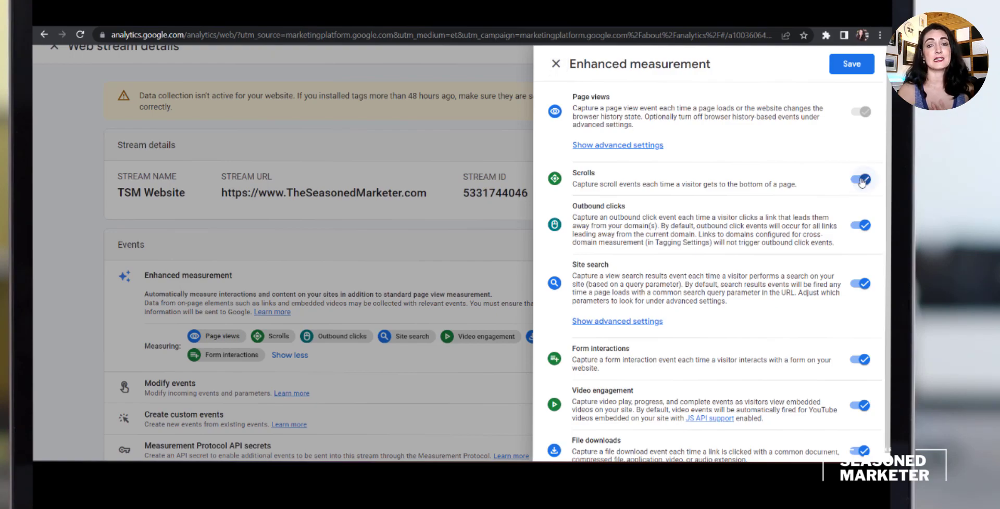
pyautogui.scroll(-1, 780, 304)
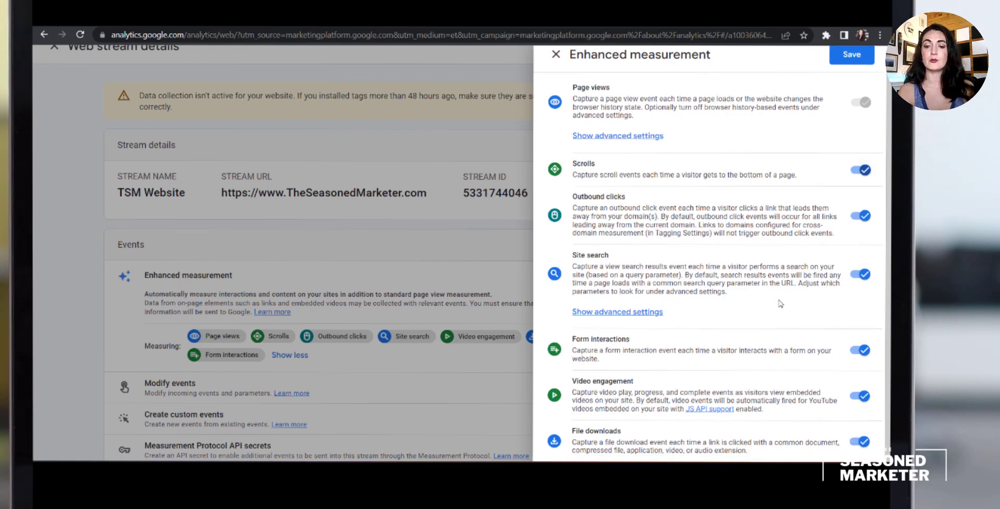
pyautogui.scroll(1, 780, 303)
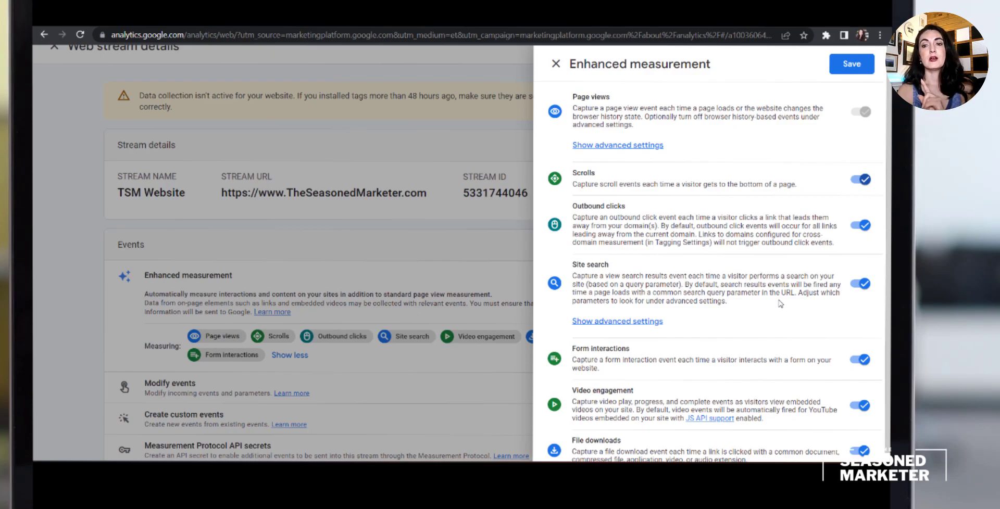
pyautogui.click(852, 63)
pyautogui.scroll(-4, 645, 271)
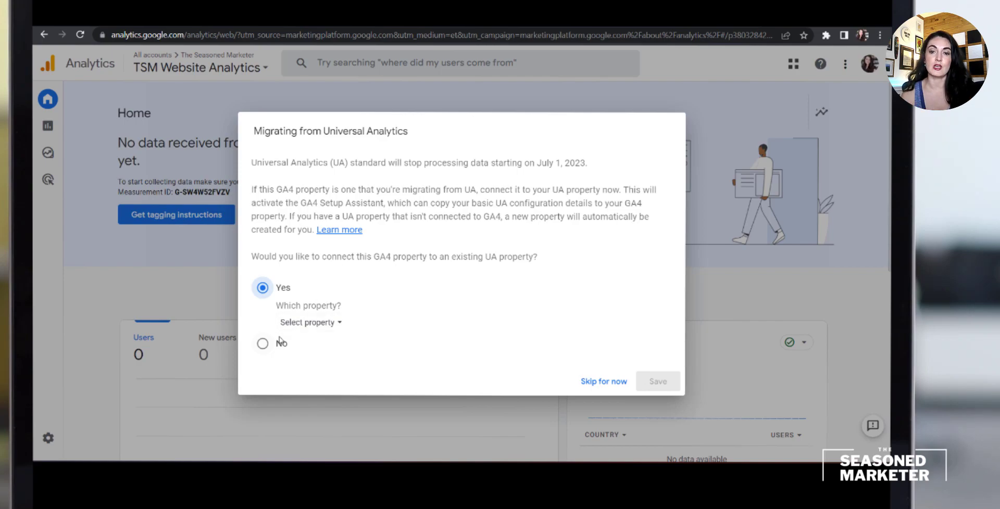
# Decline connecting the GA4 property to an existing Universal Analytics property and save the choice.
pyautogui.click(263, 344)
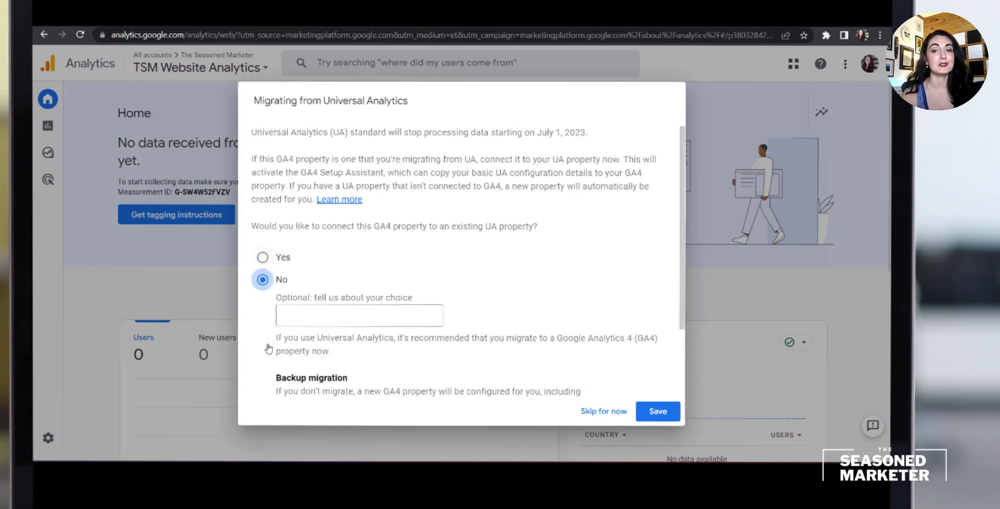
pyautogui.scroll(-2, 556, 352)
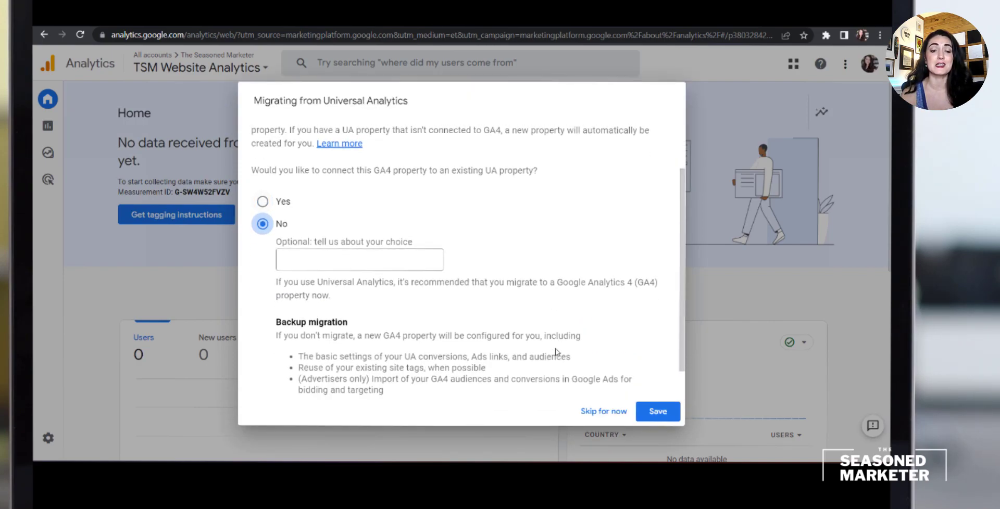
pyautogui.scroll(-1, 563, 351)
pyautogui.click(658, 412)
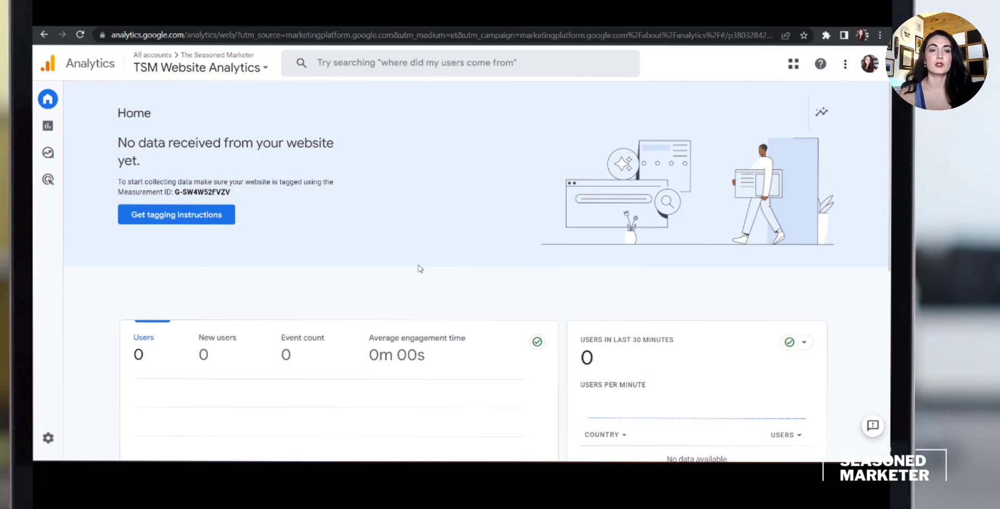
# Select the TSM Website Analytics property and open its administration settings with that property chosen.
pyautogui.moveTo(51, 120)
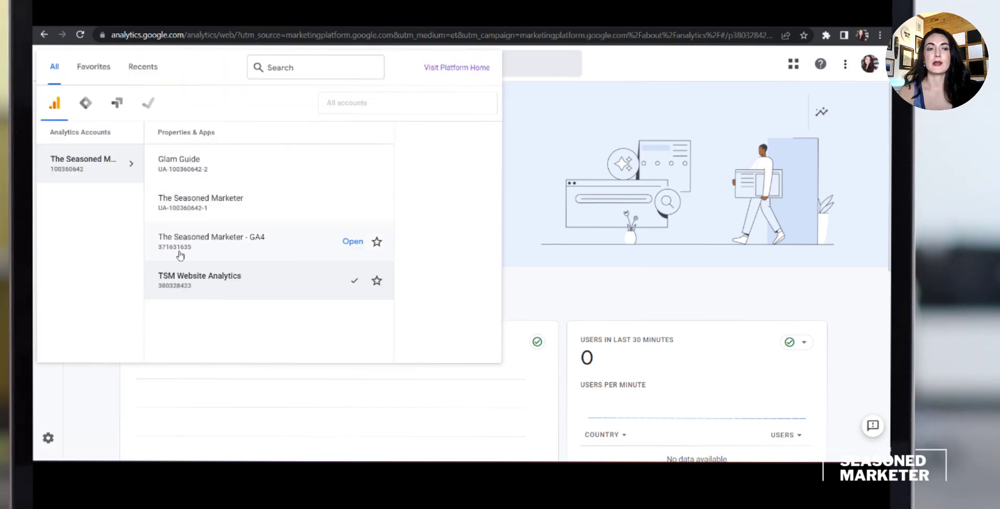
pyautogui.click(185, 281)
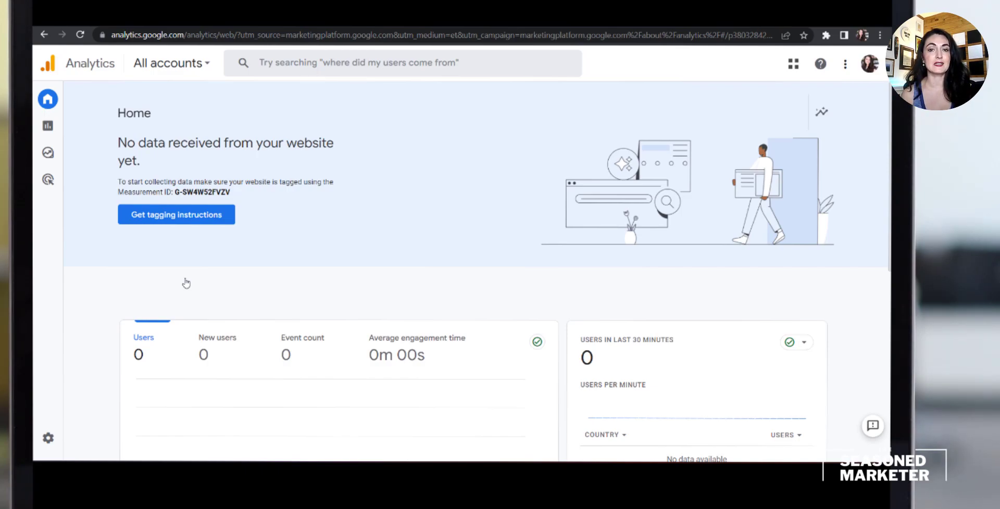
pyautogui.moveTo(47, 326)
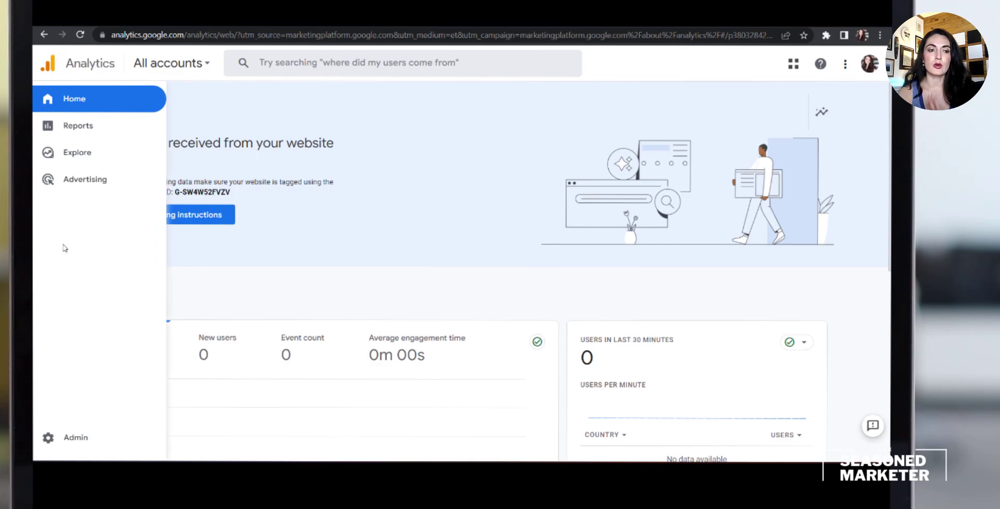
pyautogui.click(76, 439)
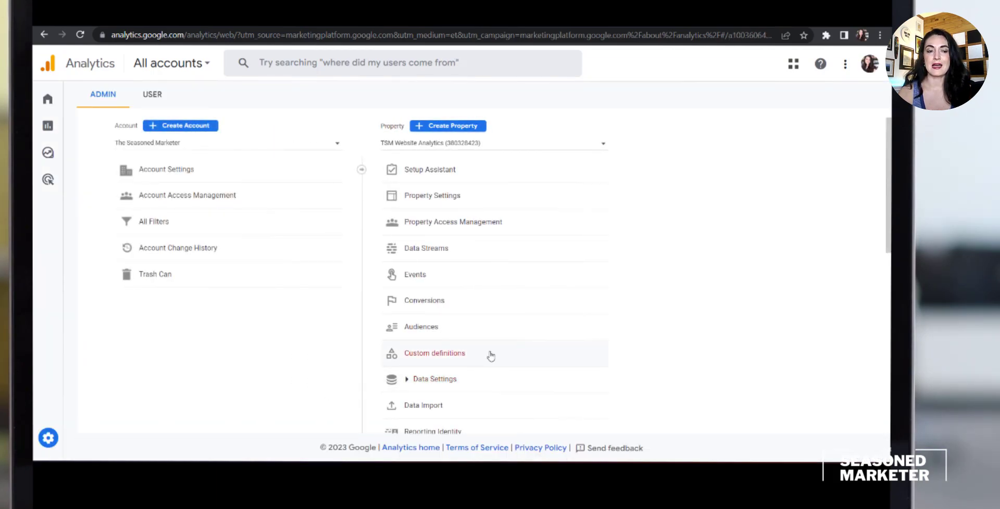
pyautogui.scroll(-2, 490, 354)
pyautogui.scroll(2, 490, 354)
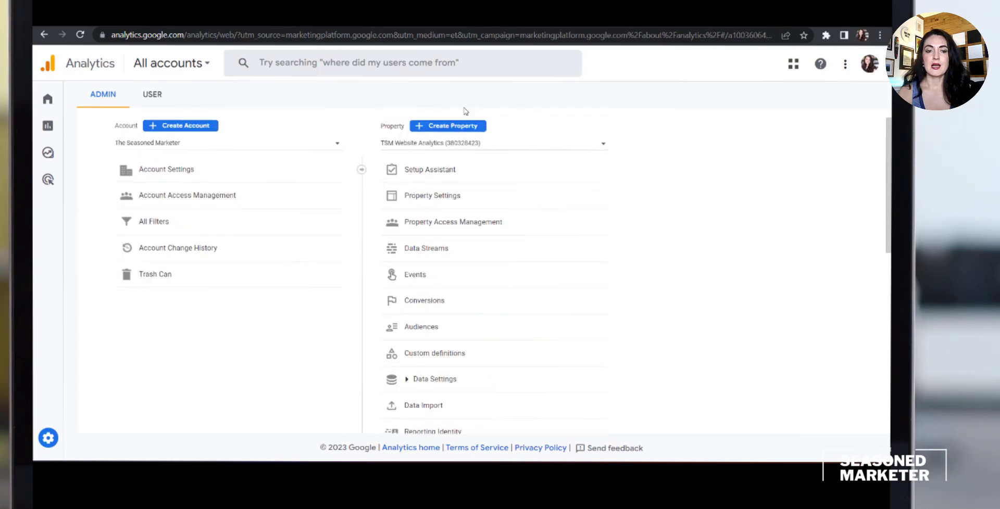
pyautogui.click(565, 145)
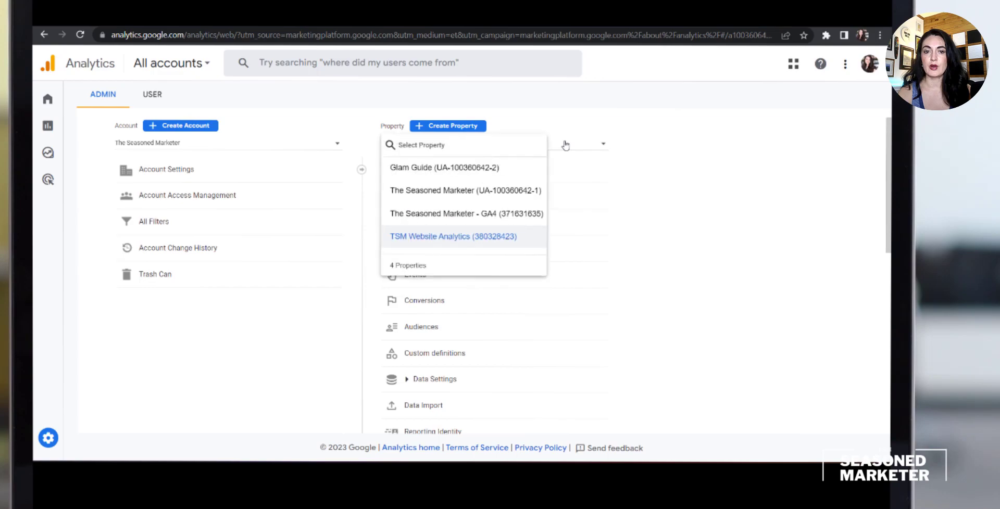
pyautogui.click(479, 246)
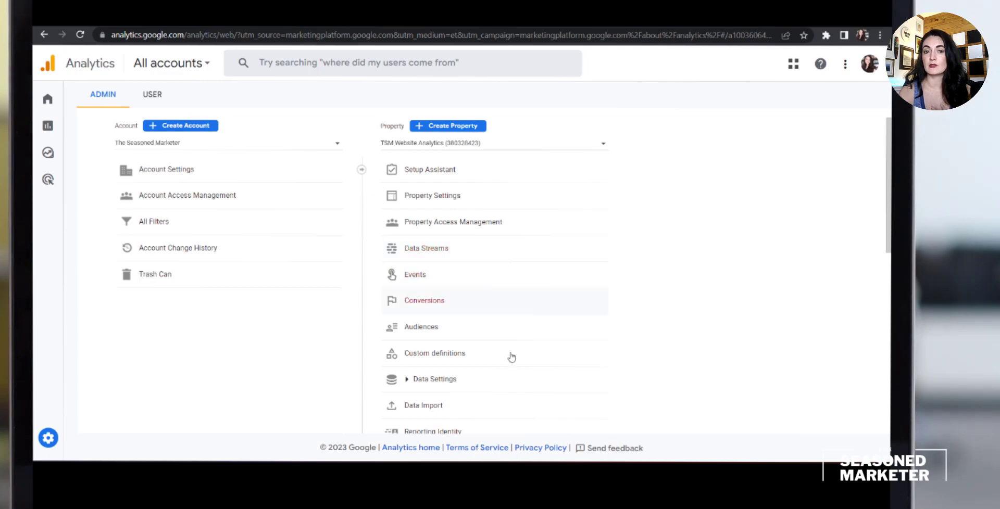
# Set the property's event data retention to 14 months and save it.
pyautogui.scroll(-1, 514, 379)
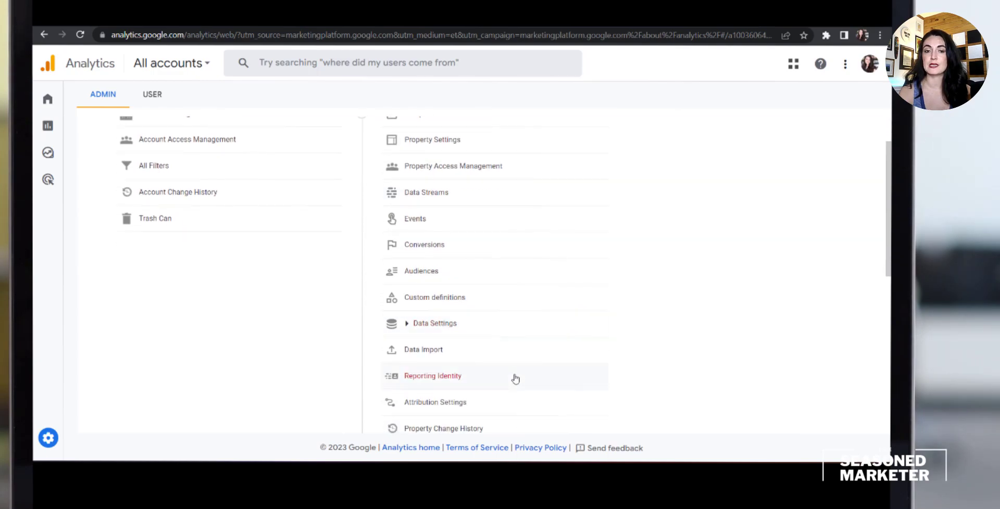
pyautogui.click(472, 327)
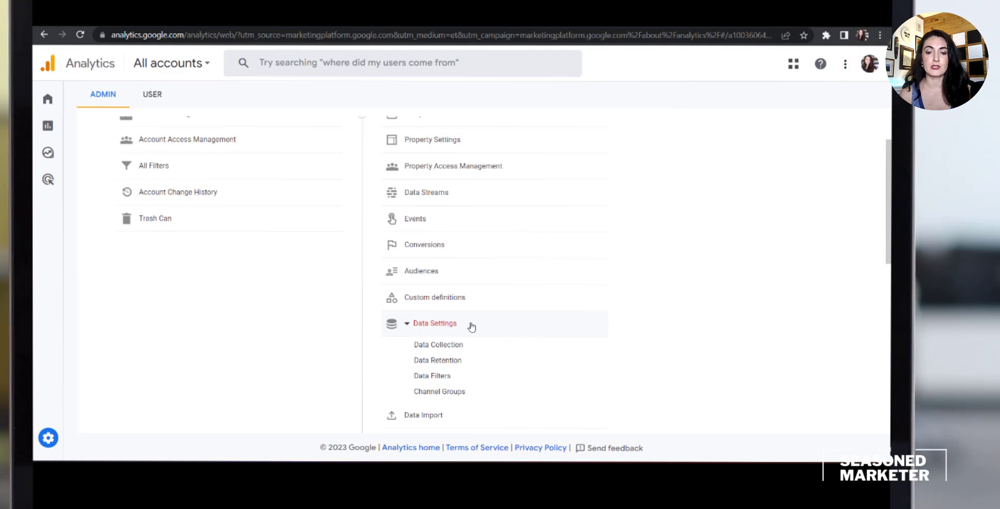
pyautogui.click(461, 360)
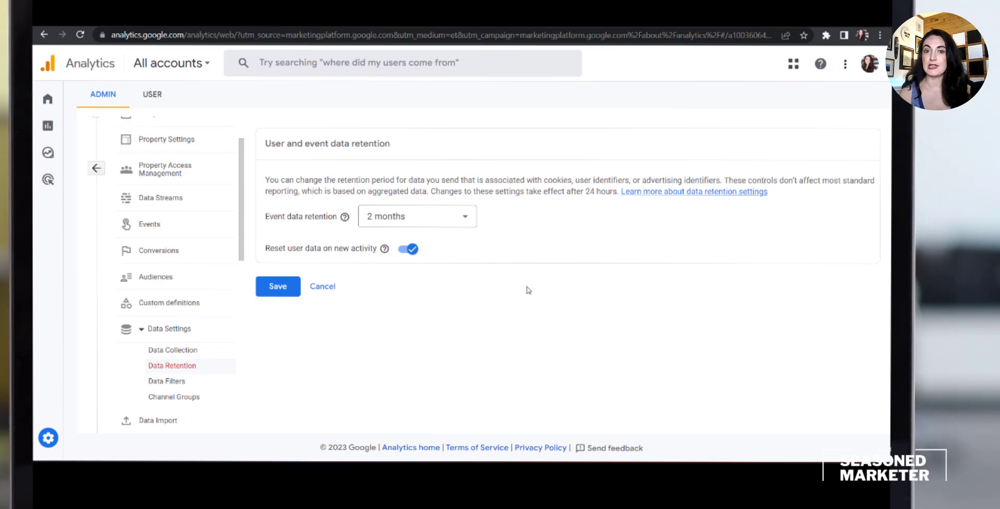
pyautogui.click(468, 225)
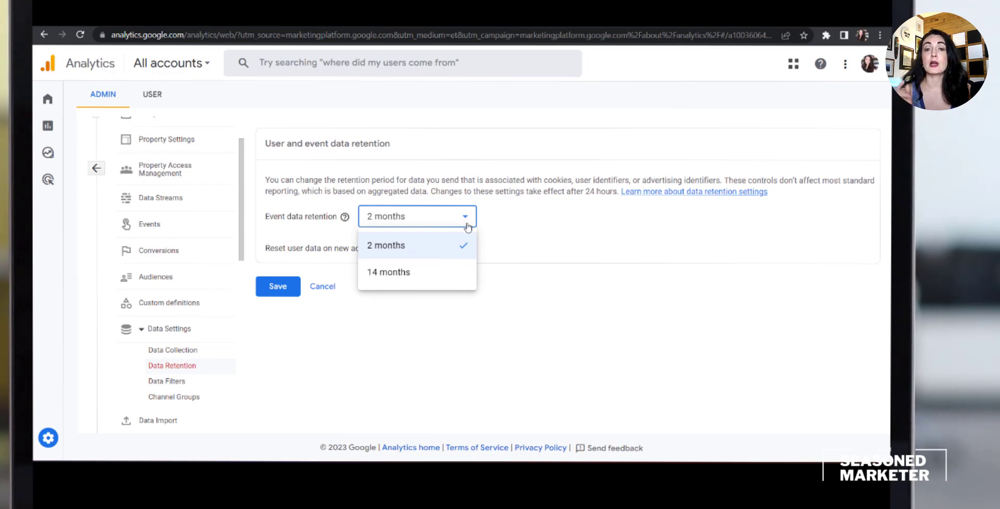
pyautogui.click(416, 277)
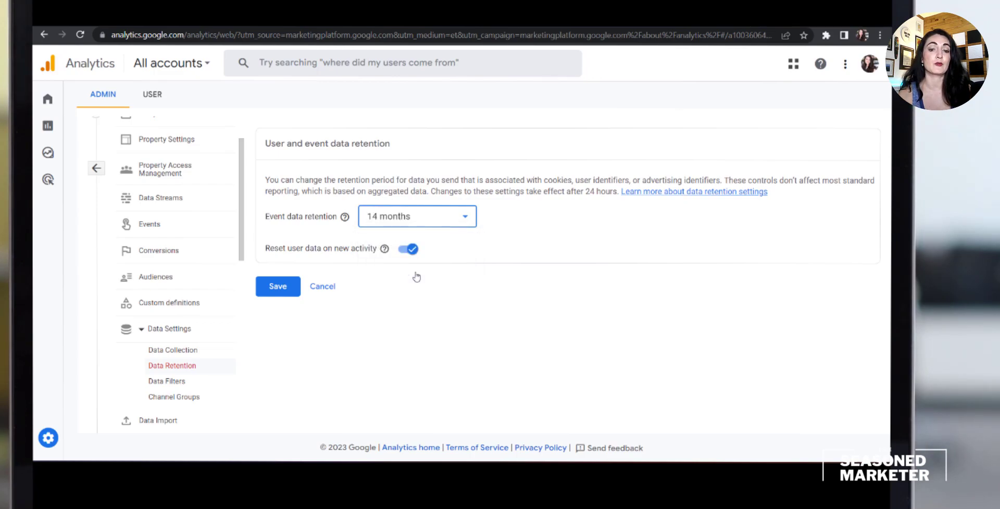
pyautogui.click(281, 288)
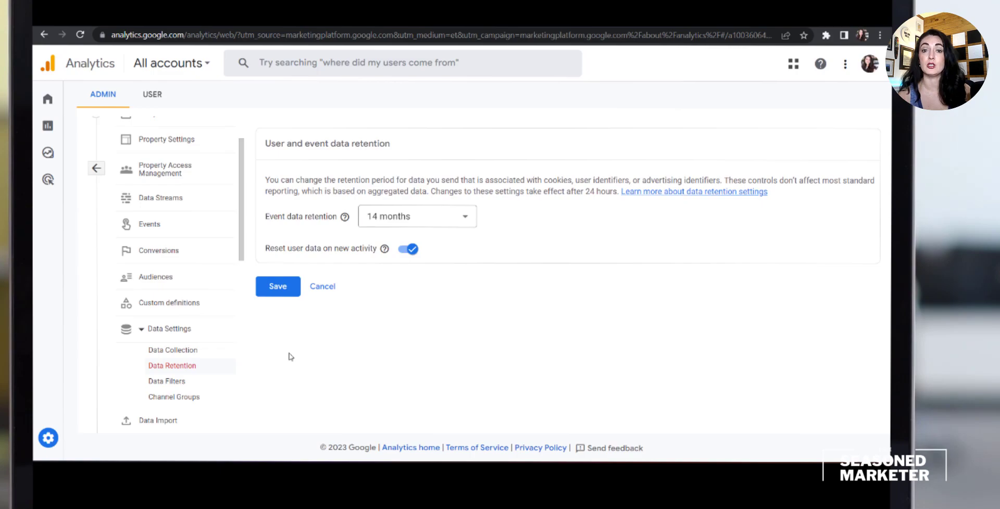
# Open the TSM Website data stream and go to its Google tag configuration.
pyautogui.scroll(-1, 192, 351)
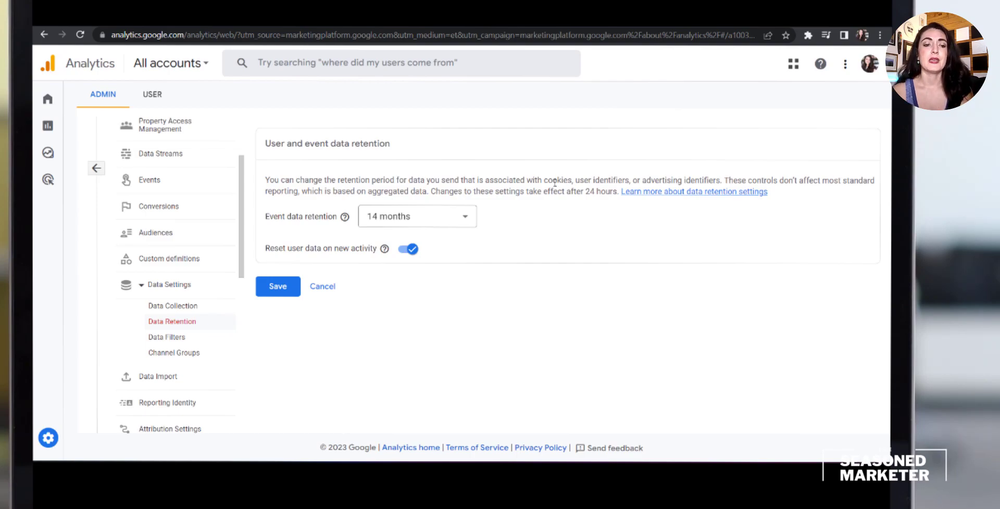
pyautogui.scroll(2, 161, 194)
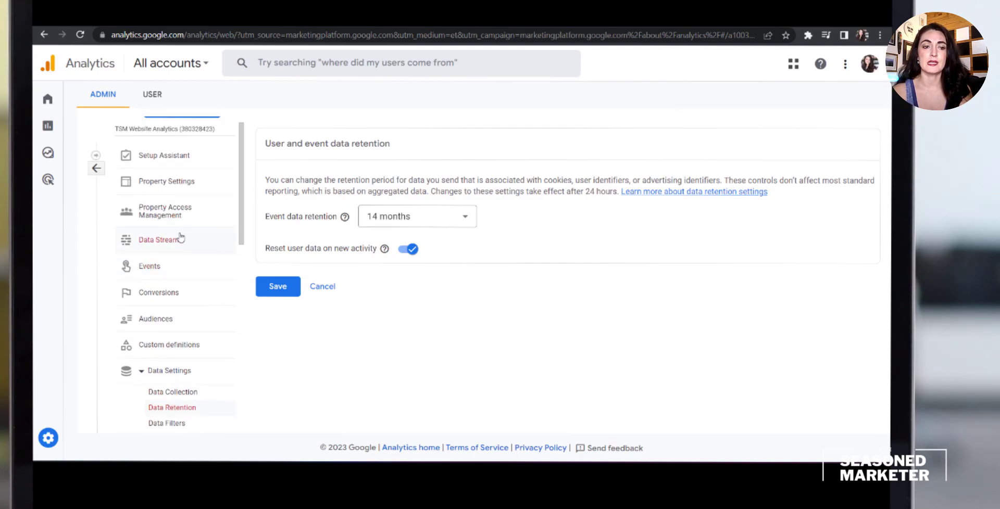
pyautogui.scroll(1, 208, 261)
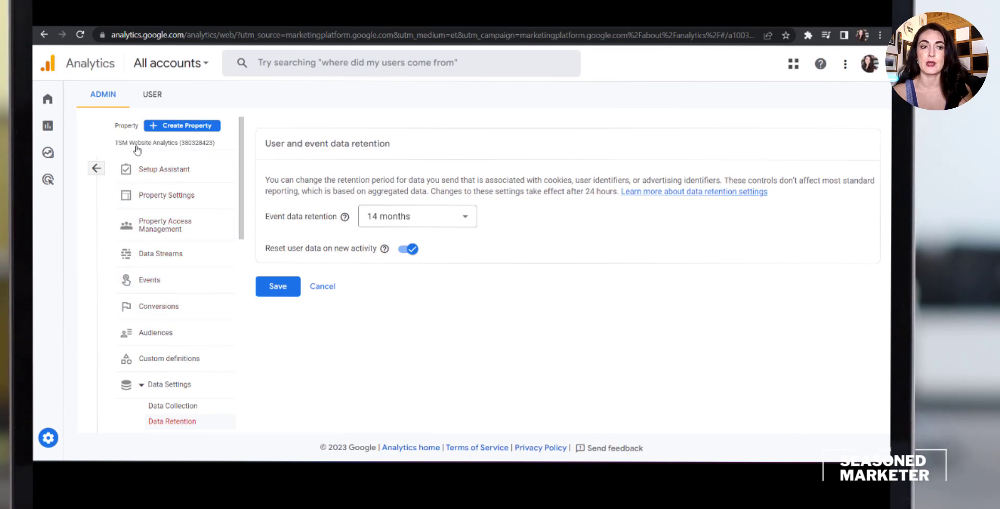
pyautogui.click(189, 258)
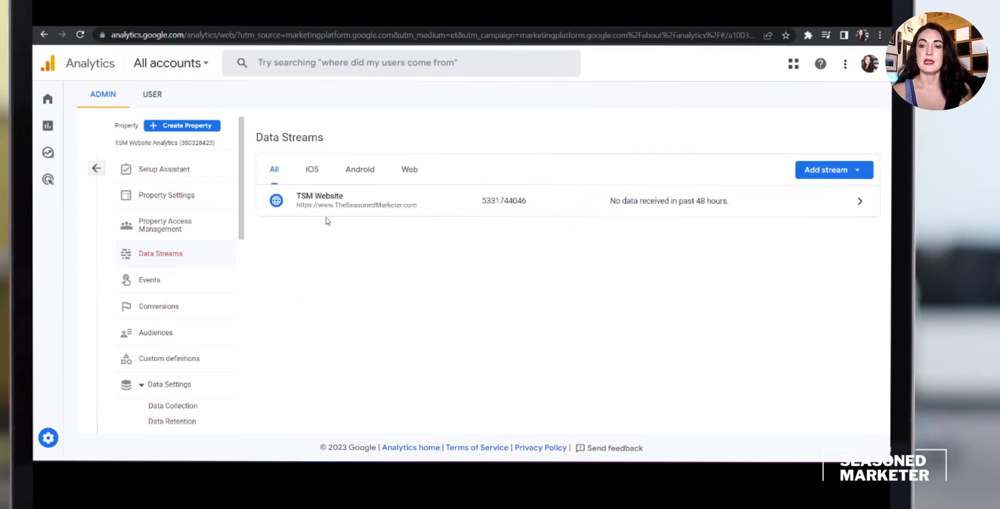
pyautogui.click(352, 211)
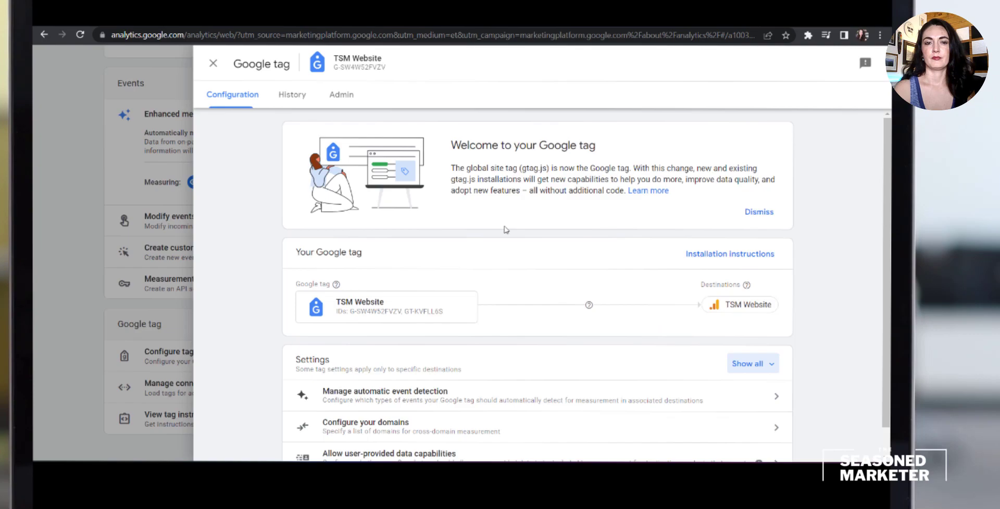
# Expand the full list of Google tag settings for TSM Website and open its internal traffic definitions.
pyautogui.scroll(-1, 504, 230)
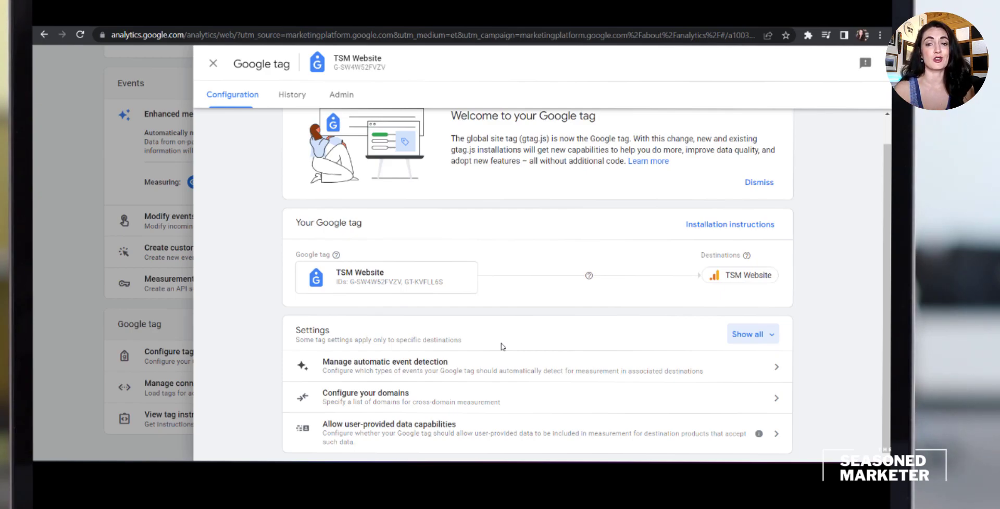
pyautogui.click(743, 337)
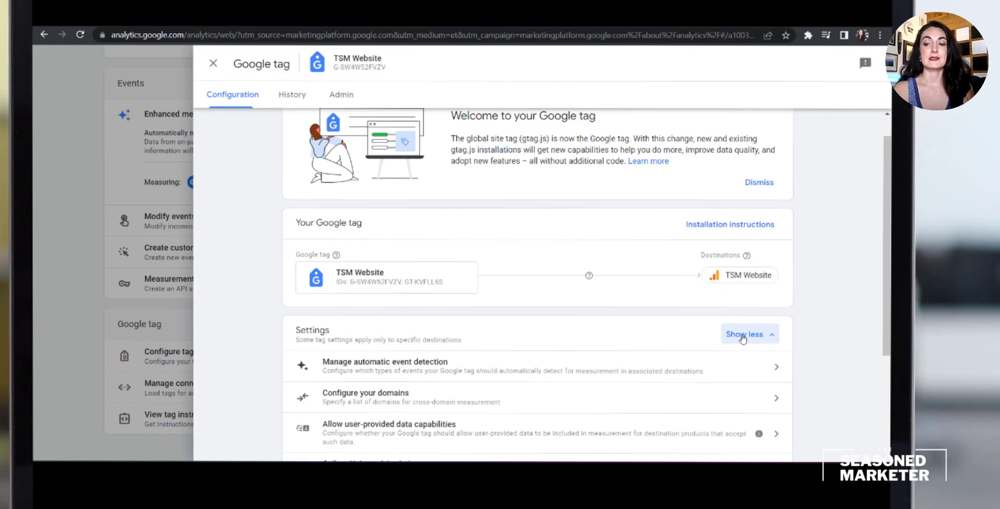
pyautogui.scroll(-3, 743, 337)
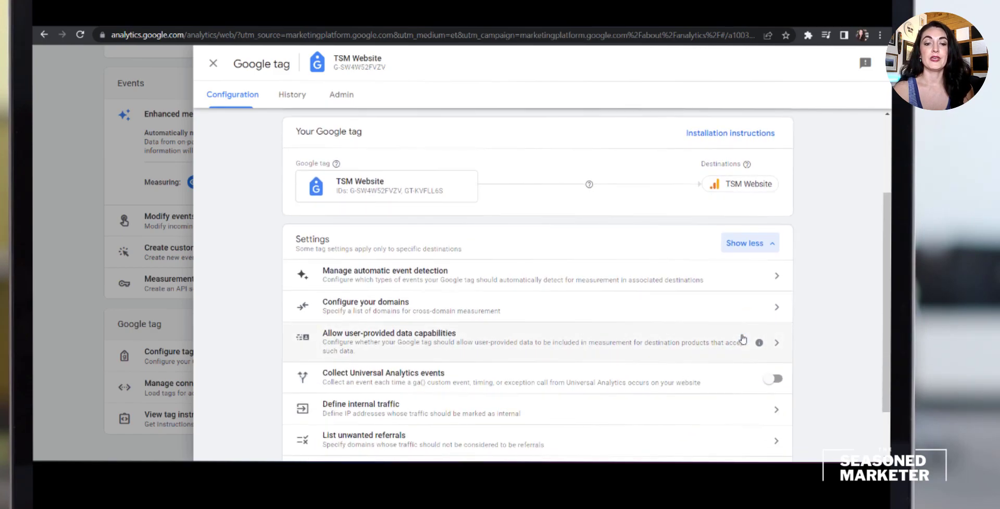
pyautogui.scroll(-1, 743, 339)
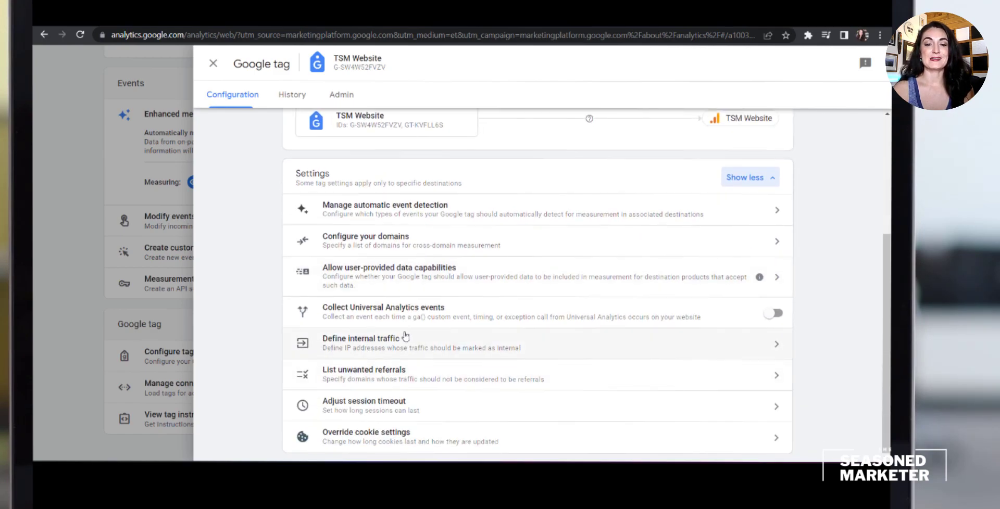
pyautogui.click(390, 343)
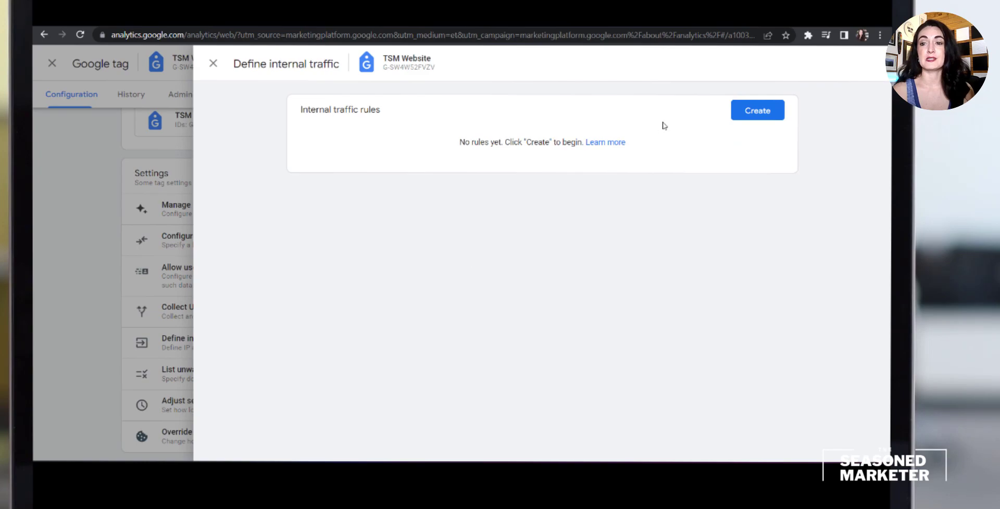
# Create an internal traffic rule named Home Office that matches when the IP address equals the office's own IP address.
pyautogui.click(743, 111)
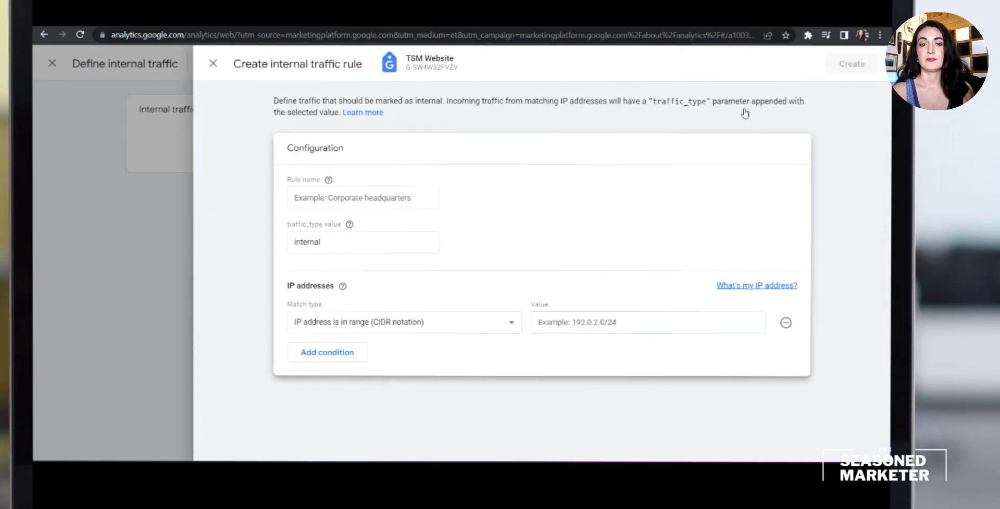
pyautogui.click(411, 198)
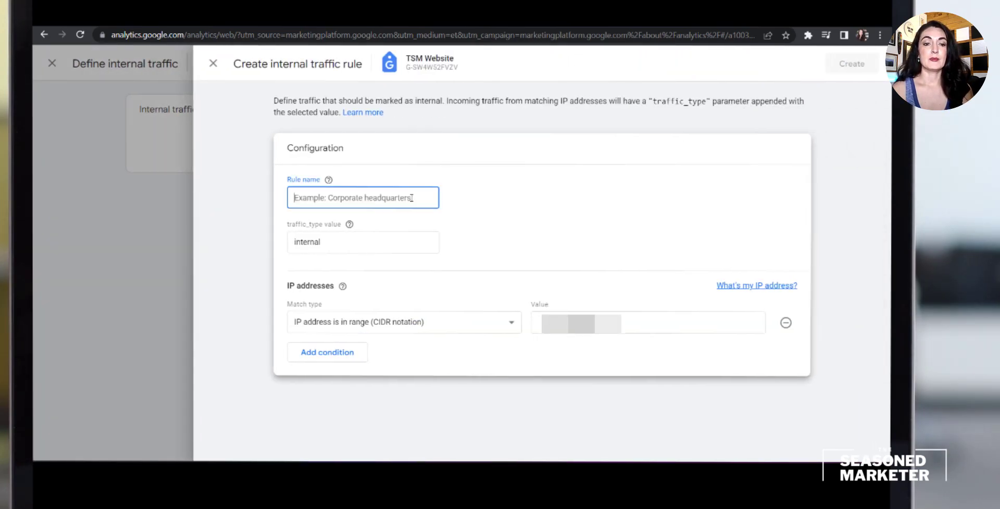
pyautogui.write('Home ')
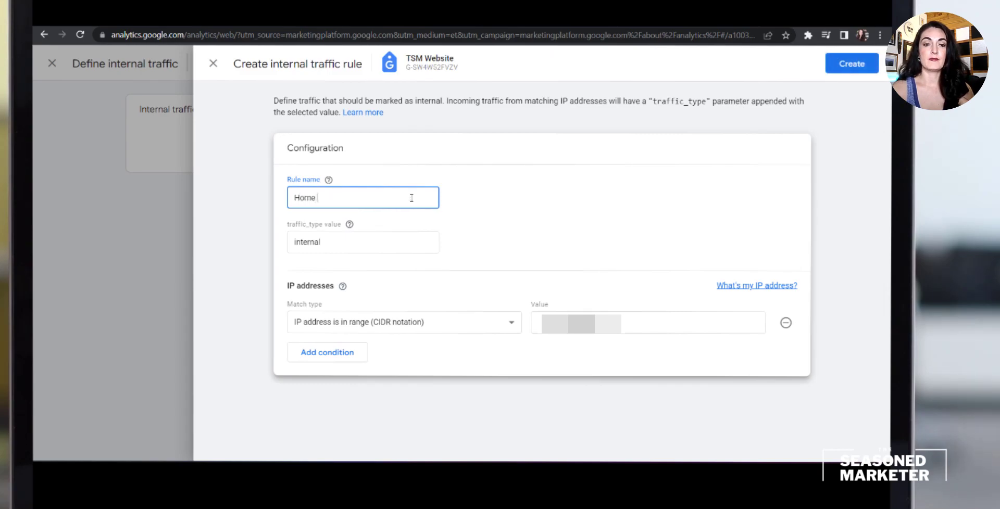
pyautogui.write('Office')
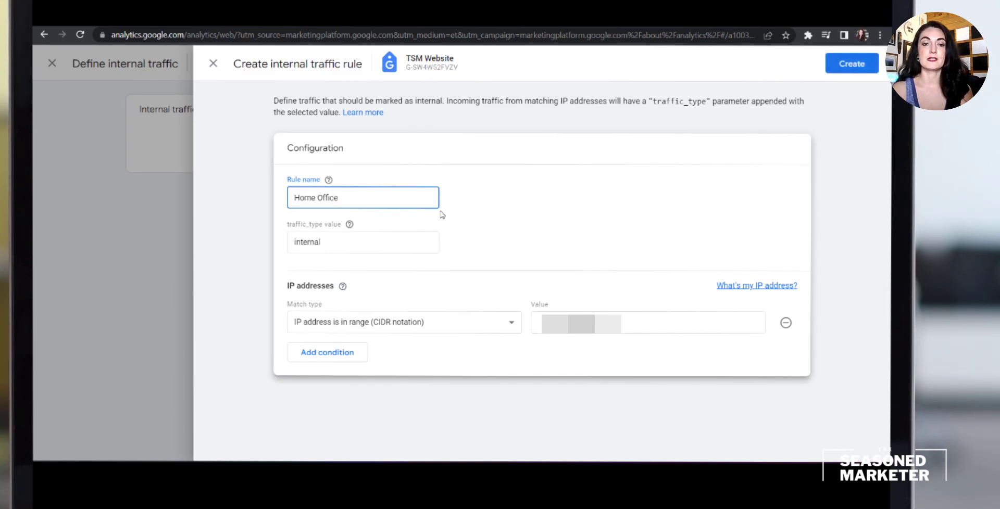
pyautogui.click(510, 326)
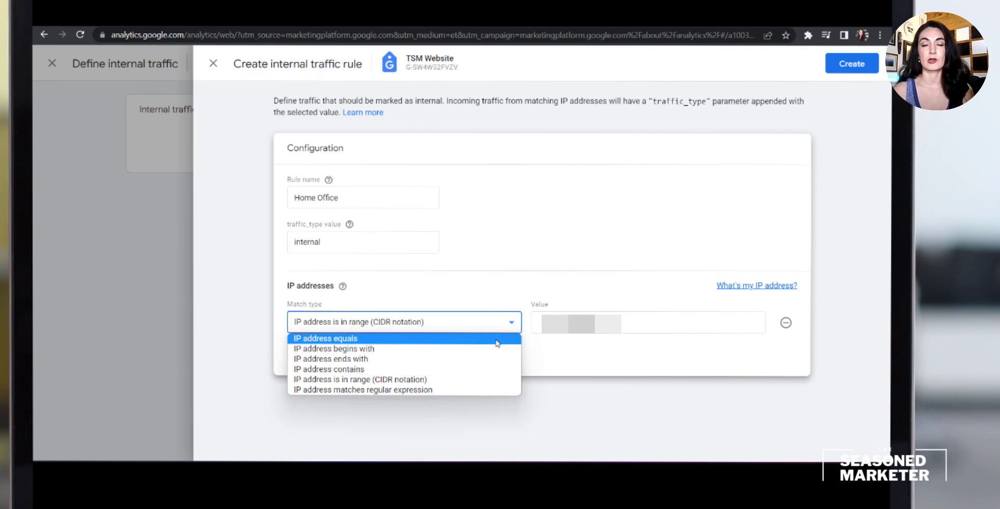
pyautogui.click(497, 342)
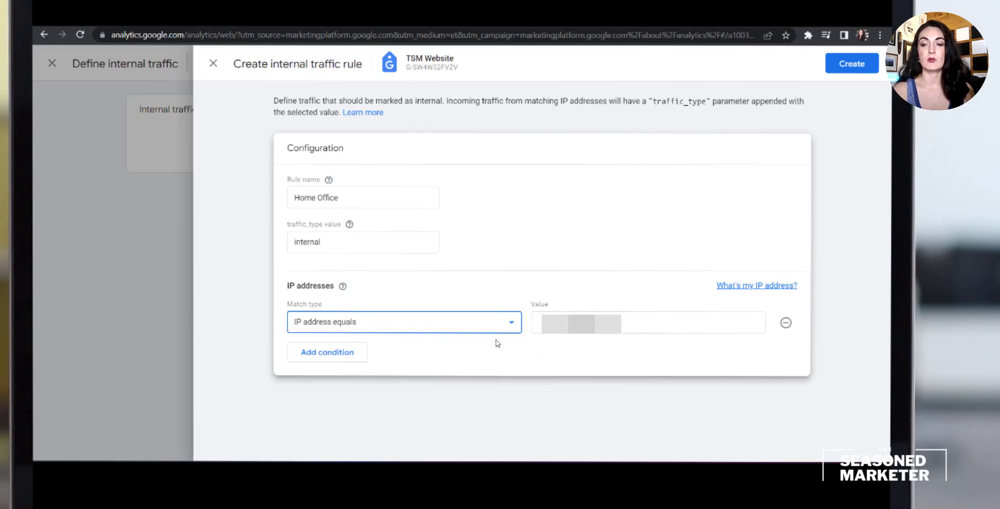
pyautogui.press('Tab')
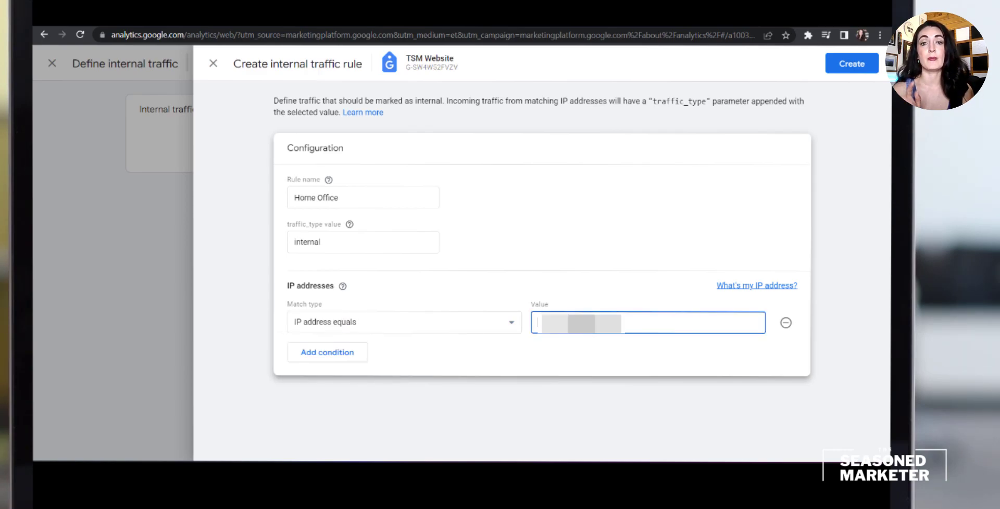
pyautogui.click(605, 234)
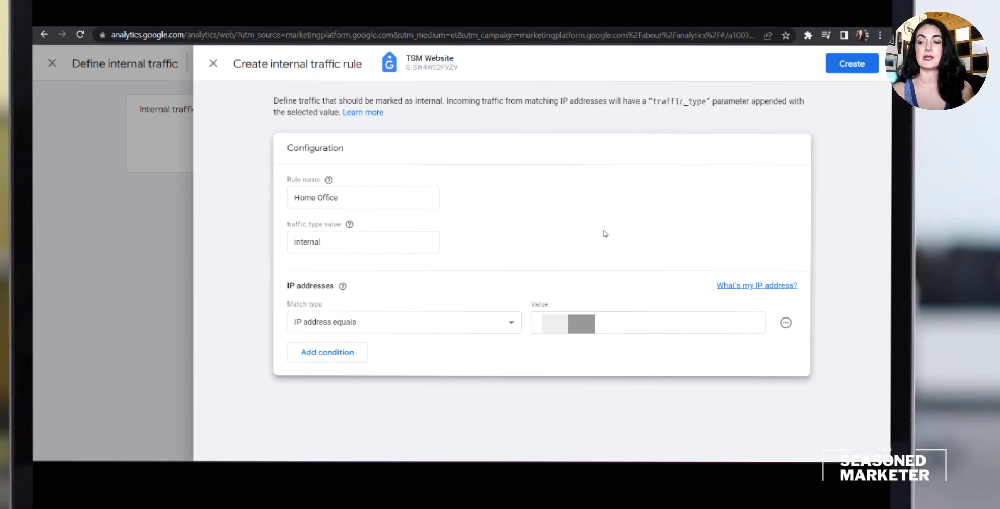
pyautogui.click(844, 69)
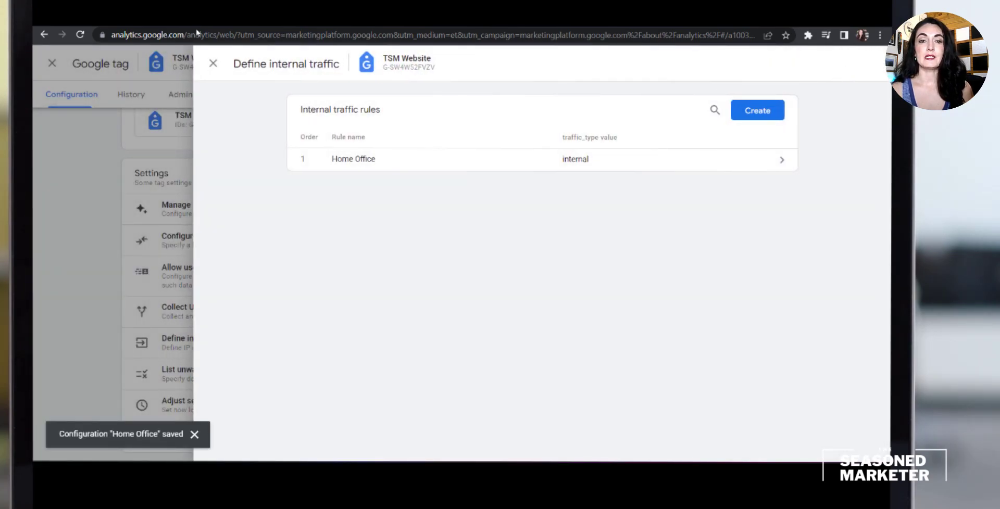
# Leave the internal traffic, Google tag and web stream settings to return to the property's administration.
pyautogui.click(213, 63)
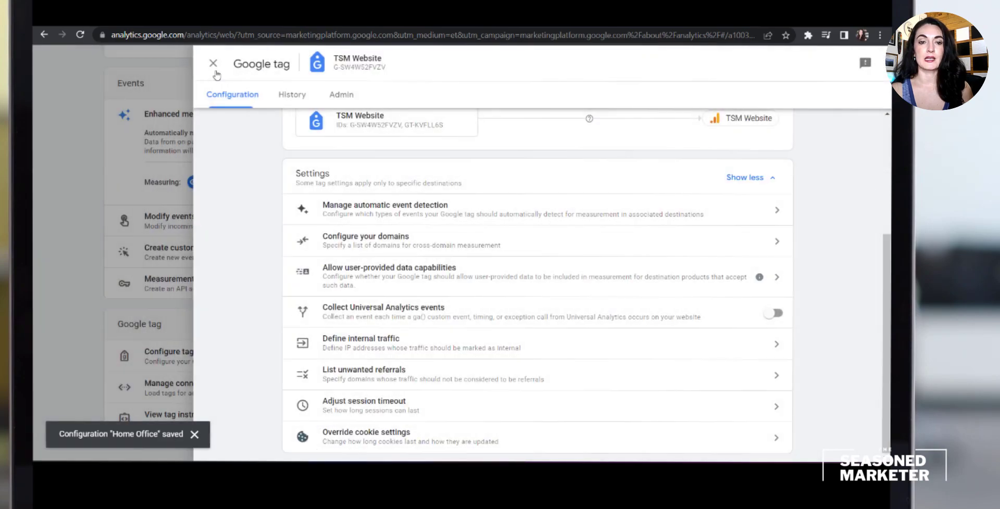
pyautogui.scroll(1, 212, 207)
pyautogui.click(214, 64)
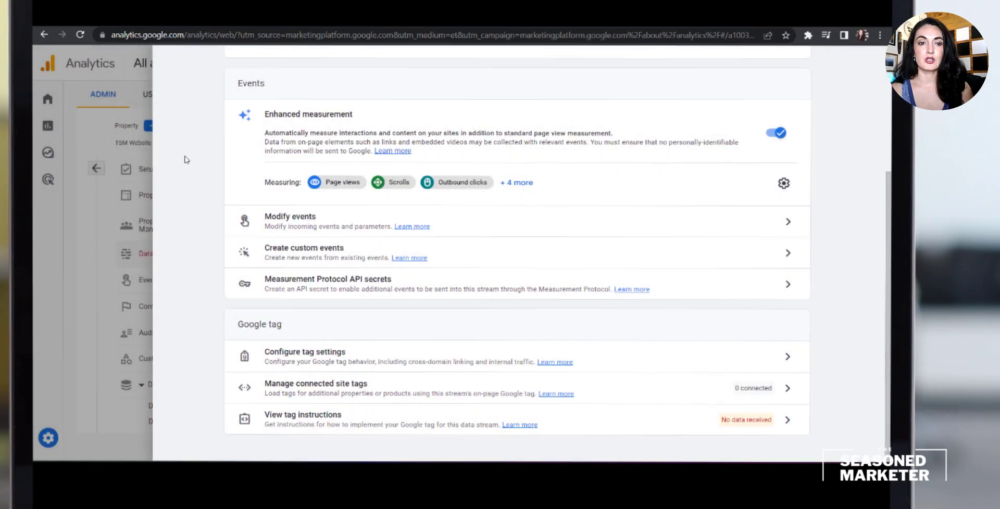
pyautogui.click(174, 64)
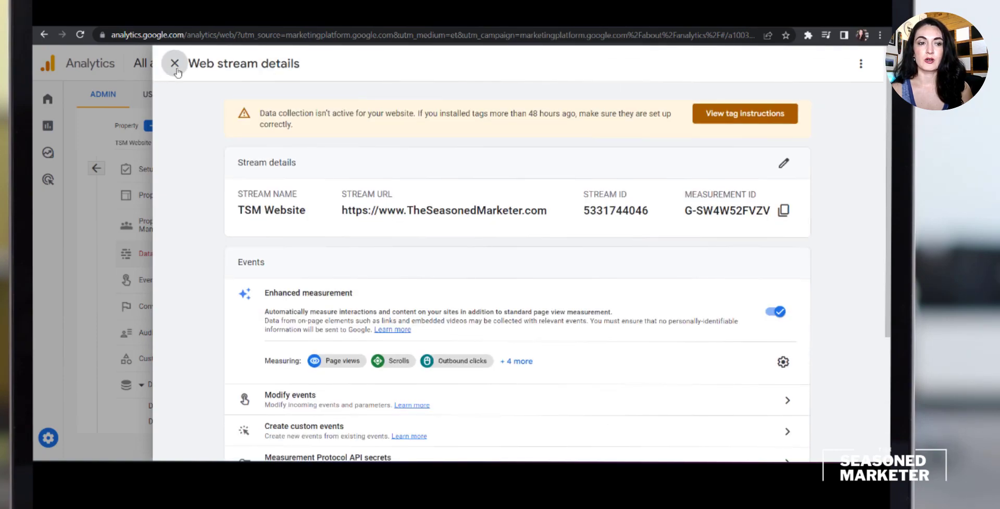
# Set the property's Internal Traffic data filter to Active, save it and confirm the activation.
pyautogui.moveTo(55, 130)
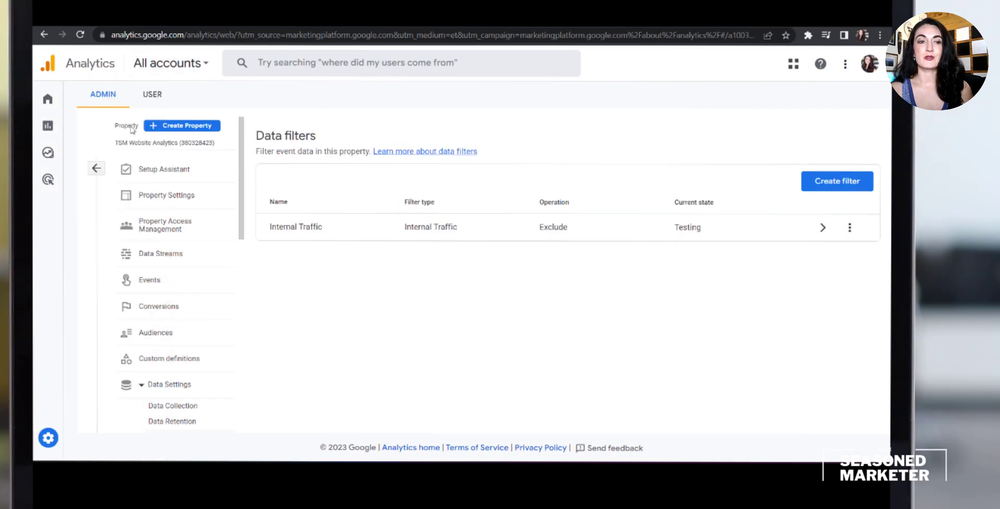
pyautogui.scroll(-3, 183, 328)
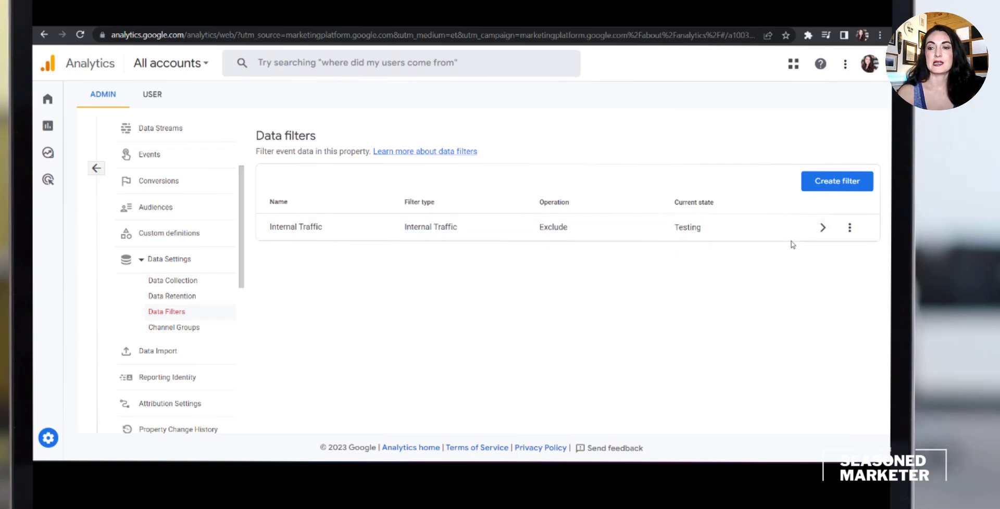
pyautogui.click(819, 232)
pyautogui.scroll(-3, 477, 279)
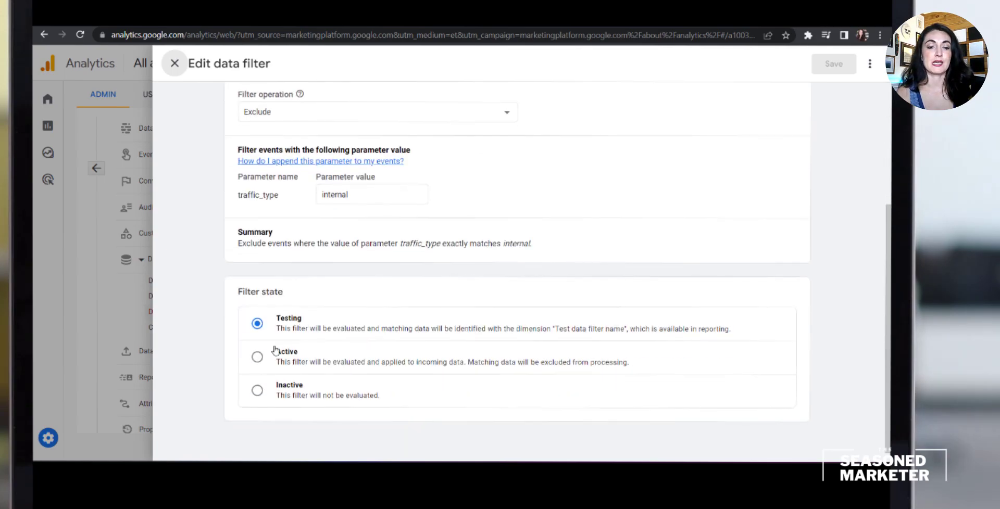
pyautogui.click(257, 357)
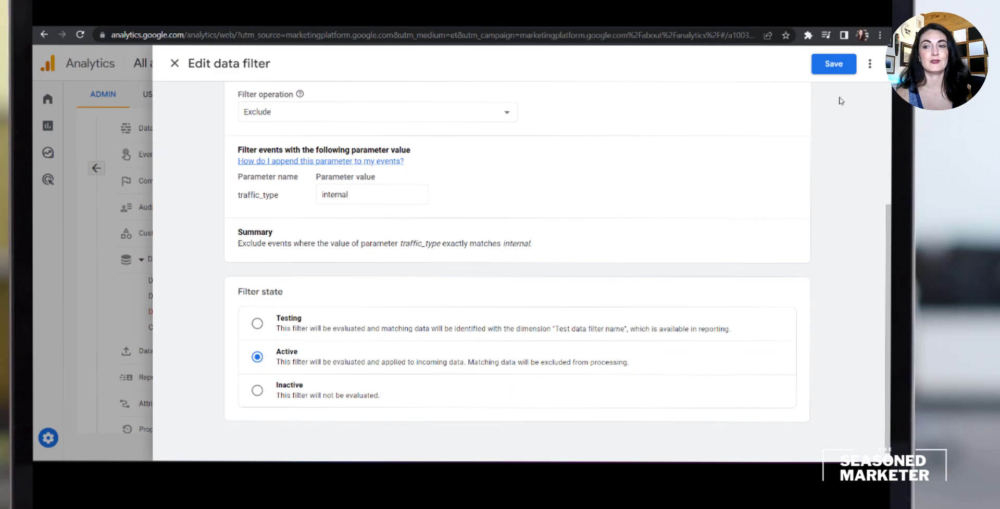
pyautogui.click(844, 66)
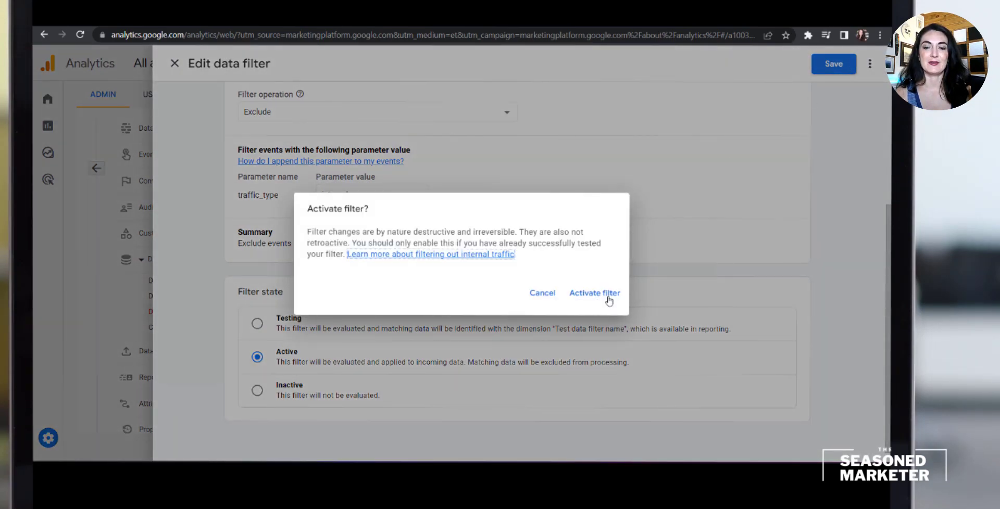
pyautogui.click(587, 294)
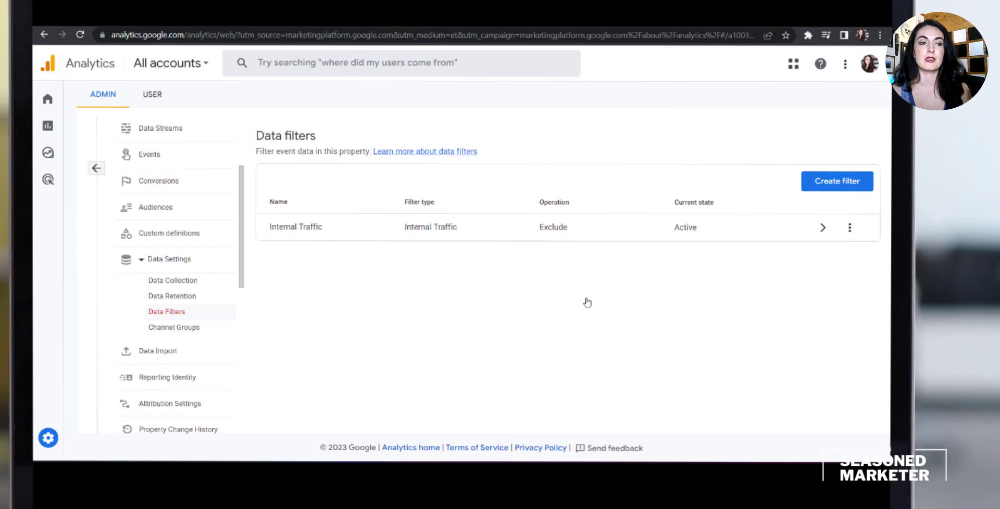
# Switch to the website's WordPress admin and search the plugins available to add for hfcm.
pyautogui.click(46, 98)
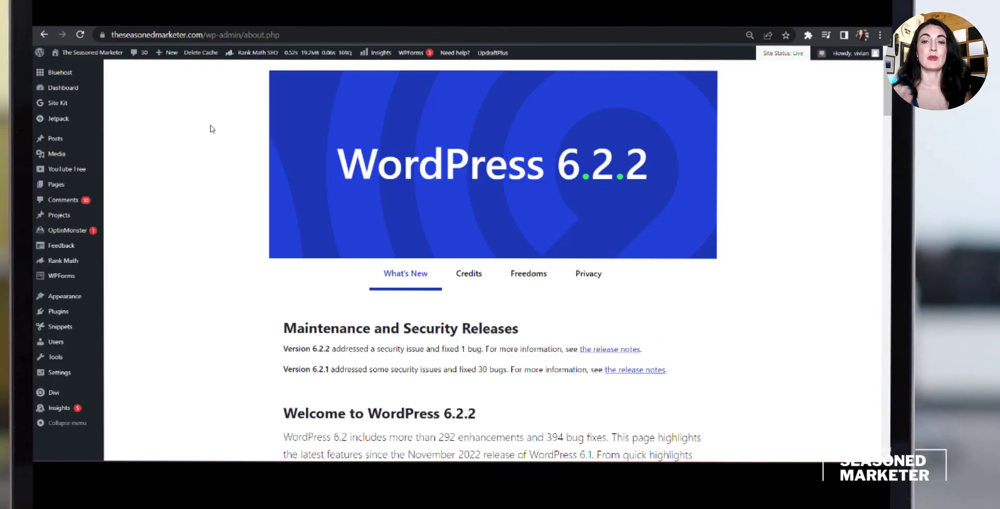
pyautogui.moveTo(102, 125)
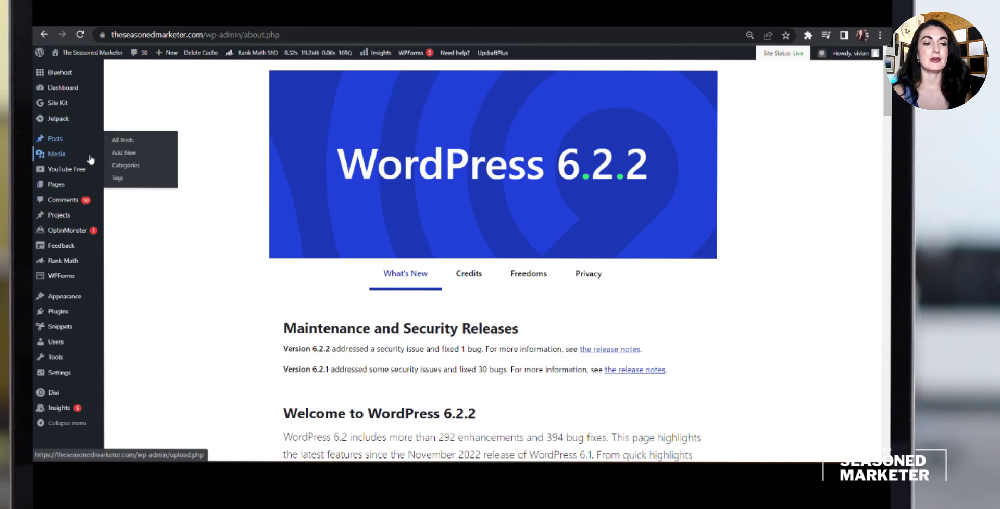
pyautogui.moveTo(87, 269)
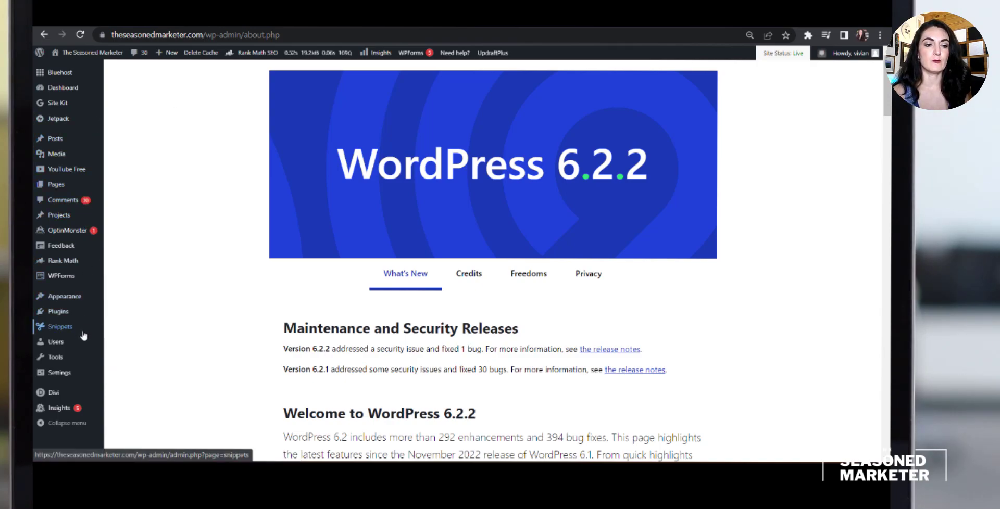
pyautogui.moveTo(69, 317)
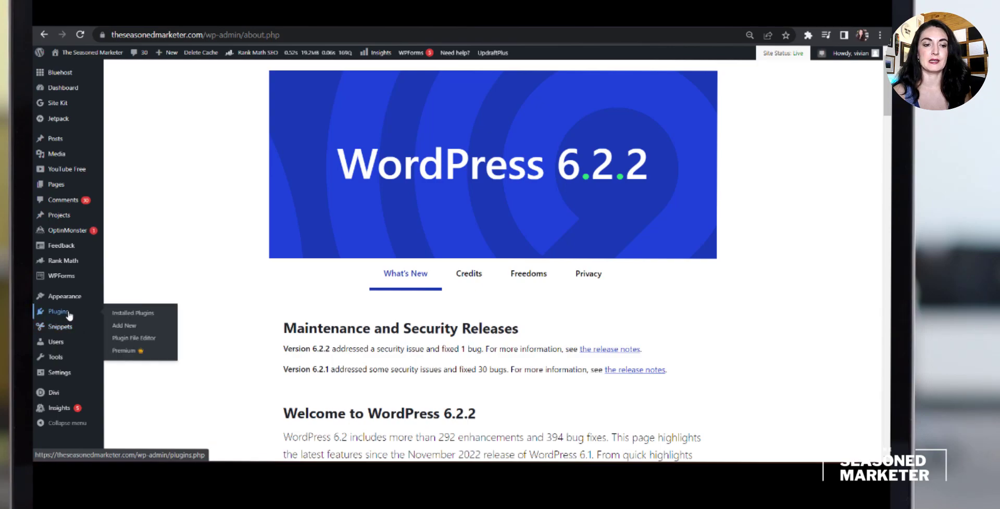
pyautogui.click(130, 326)
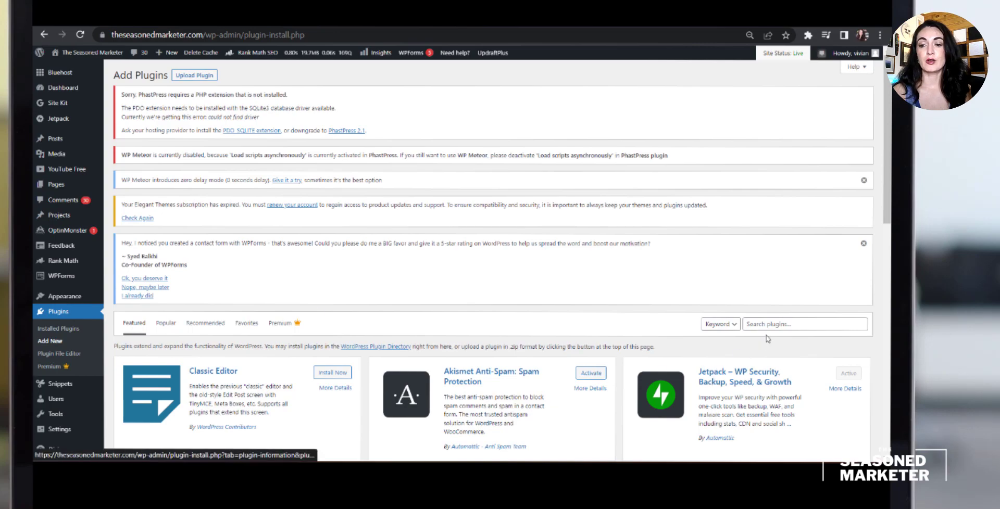
pyautogui.click(770, 325)
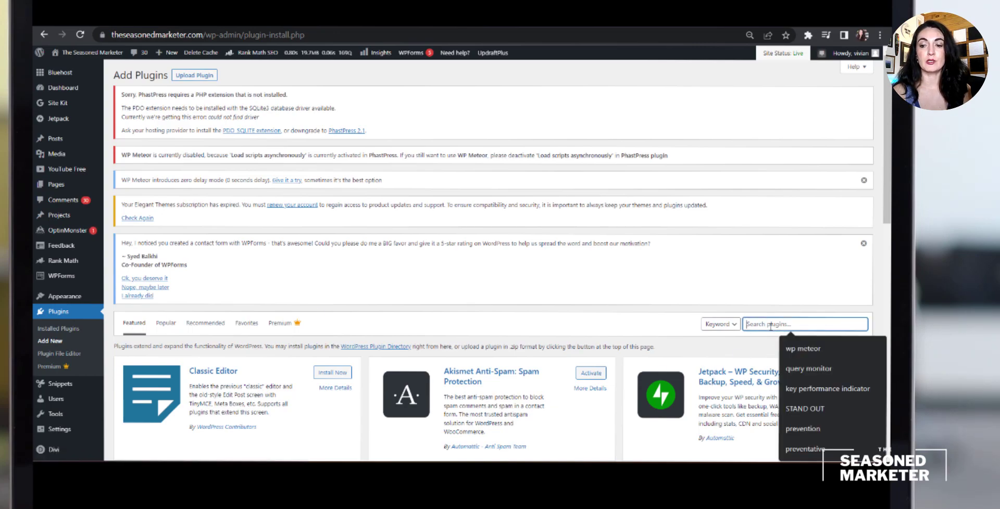
pyautogui.write('hfcm')
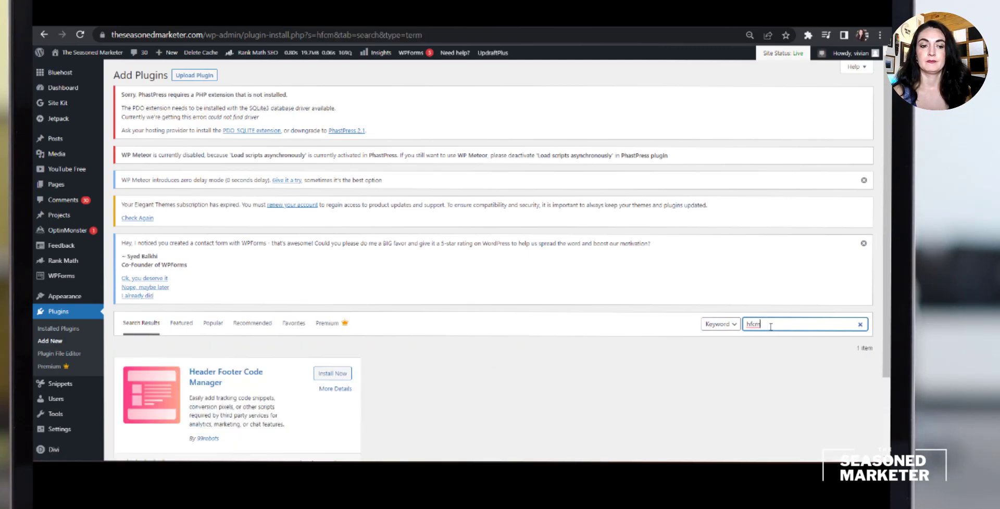
# Install the Header Footer Code Manager plugin and activate it.
pyautogui.scroll(-3, 276, 421)
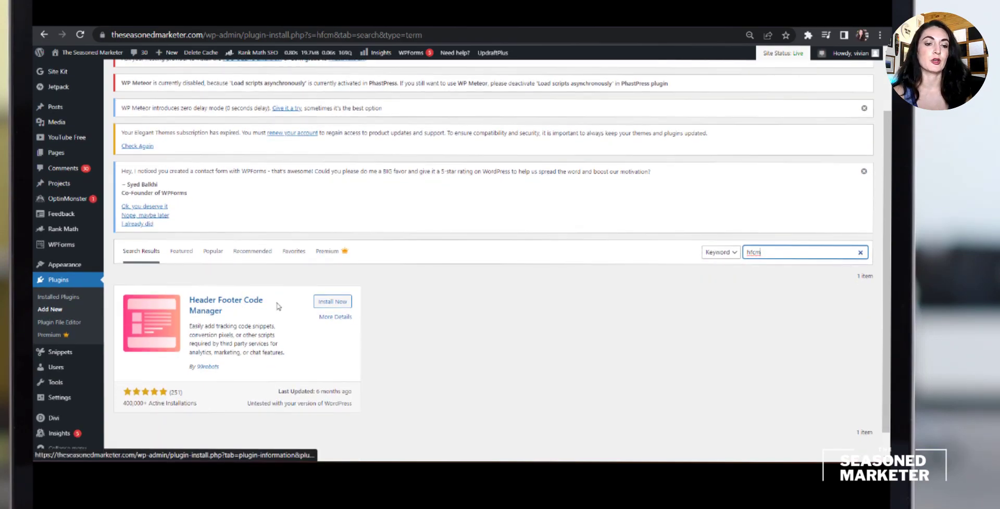
pyautogui.click(319, 306)
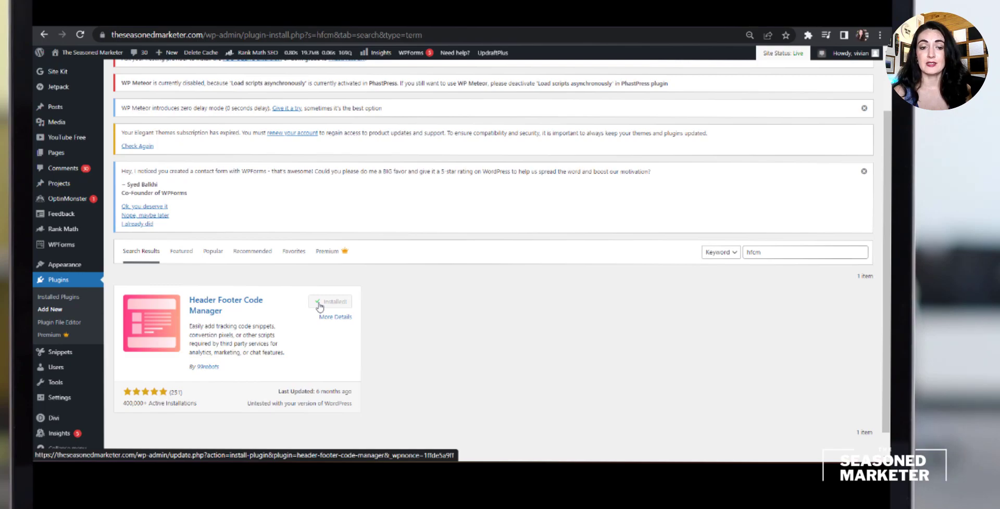
pyautogui.click(334, 305)
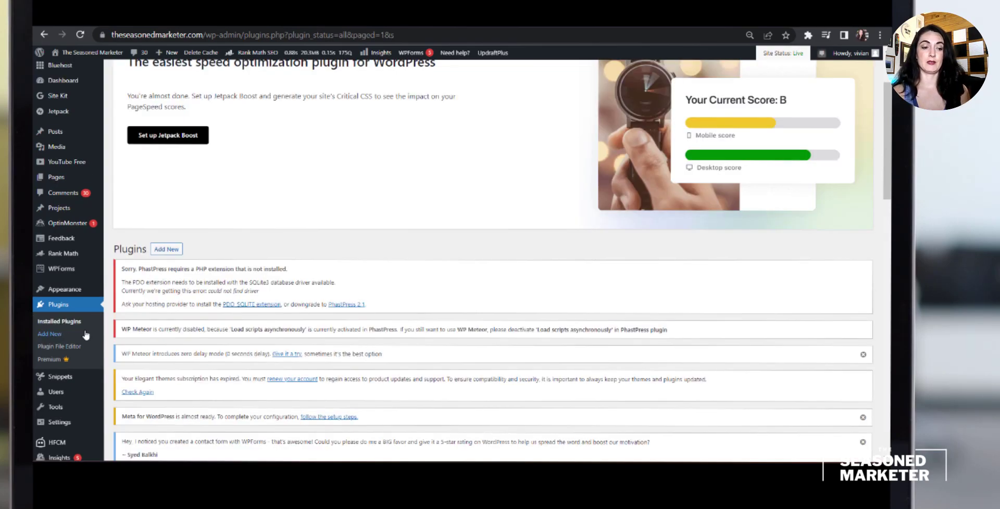
# Start a new HFCM snippet and name it GA4.
pyautogui.scroll(-2, 86, 336)
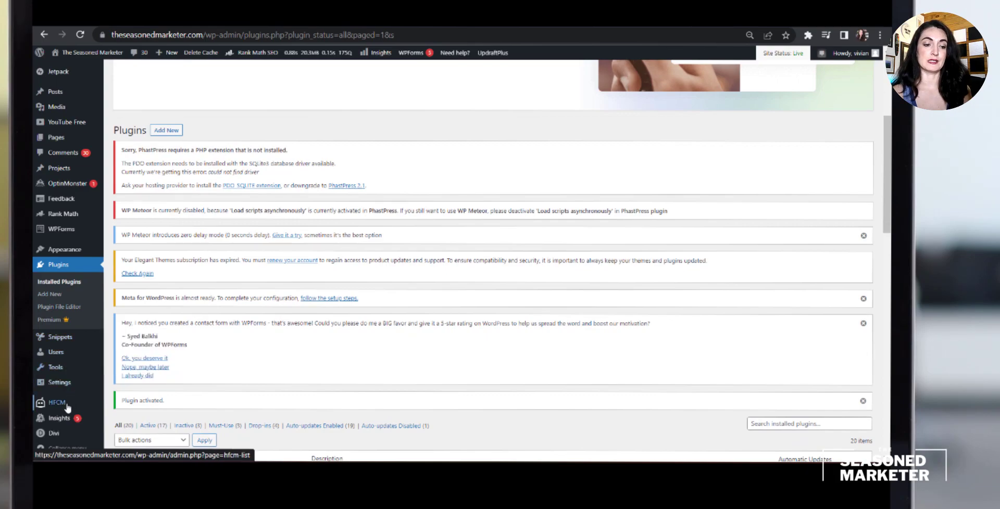
pyautogui.moveTo(66, 408)
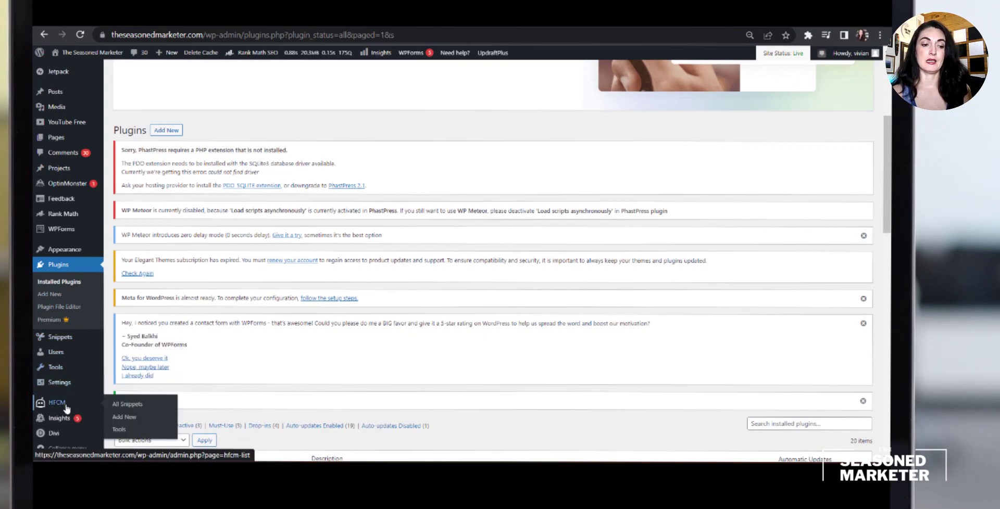
pyautogui.click(125, 405)
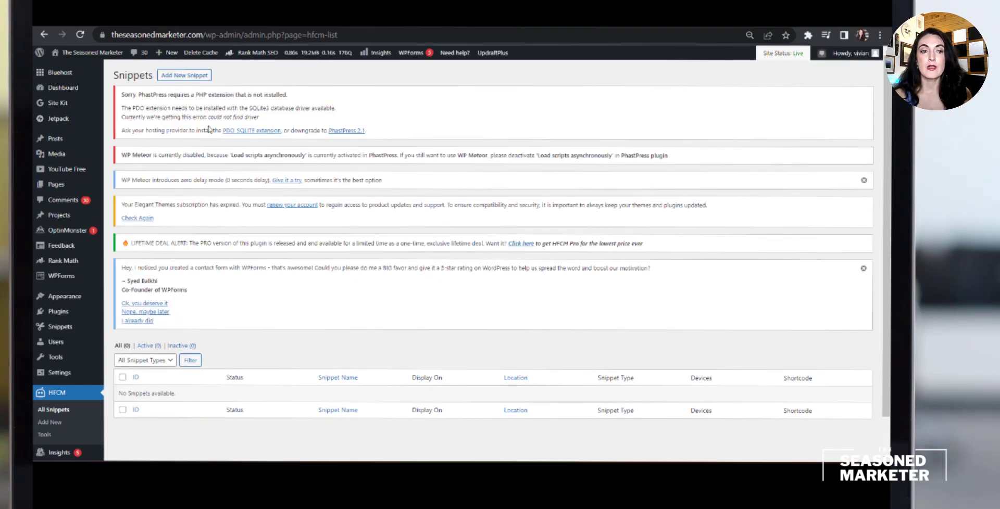
pyautogui.click(180, 77)
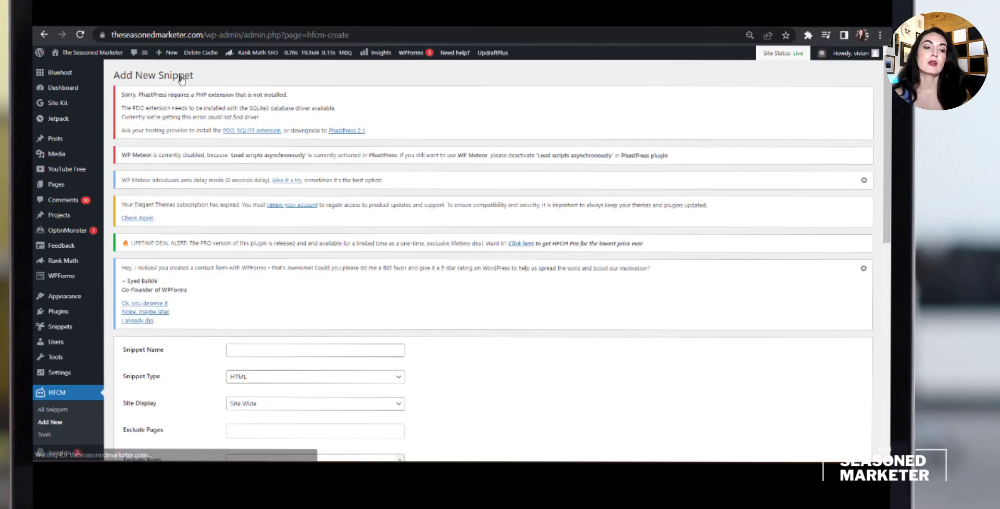
pyautogui.scroll(-3, 373, 158)
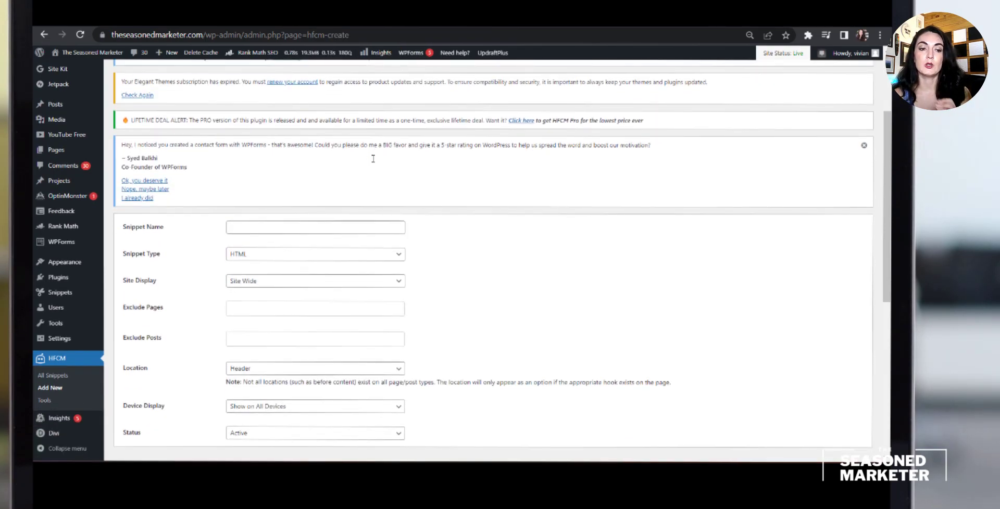
pyautogui.scroll(-1, 373, 158)
pyautogui.click(334, 204)
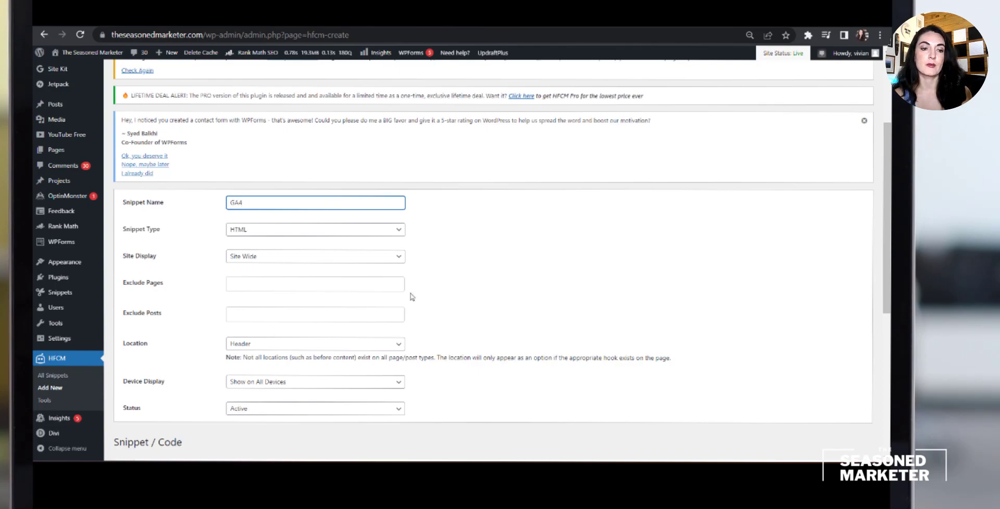
# Make sure the snippet's location is Header and its site display is Site Wide.
pyautogui.scroll(-2, 412, 297)
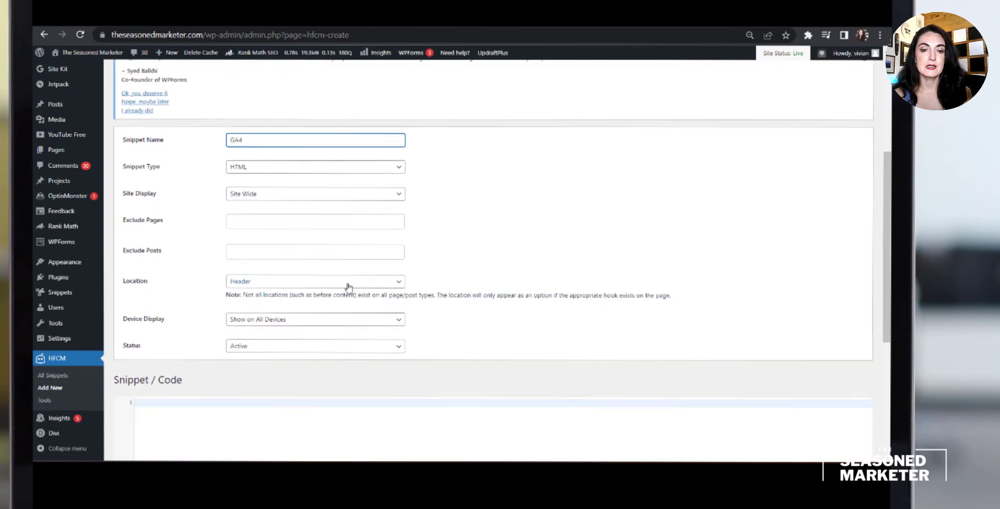
pyautogui.click(347, 285)
pyautogui.click(348, 288)
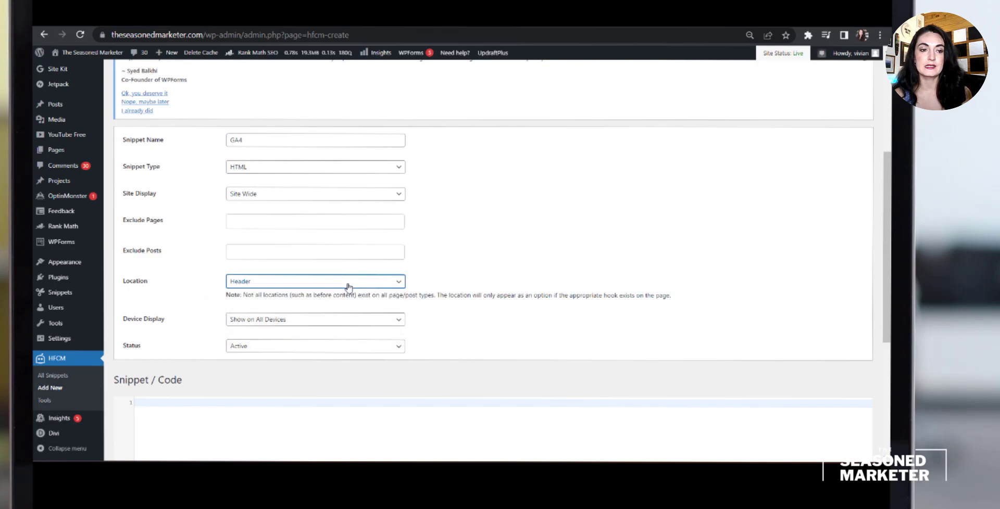
pyautogui.click(339, 195)
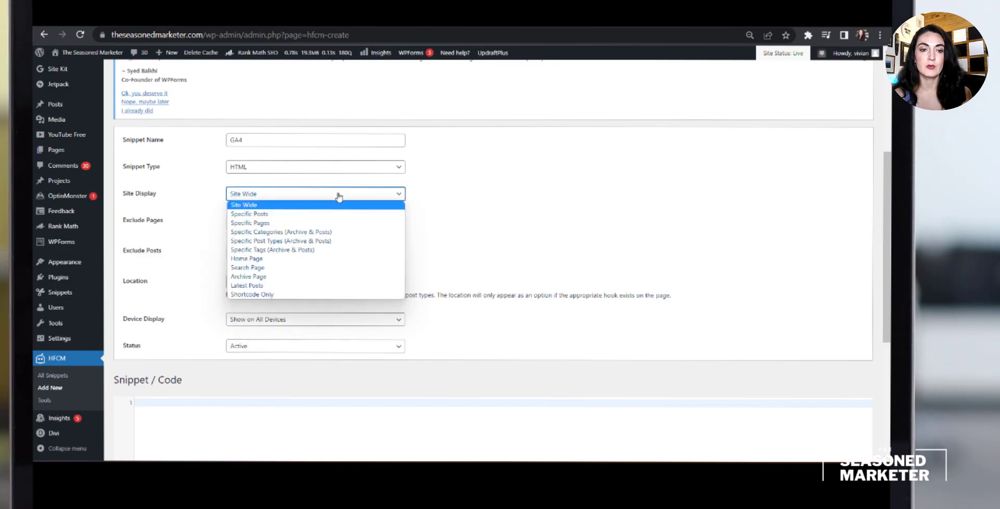
pyautogui.click(339, 197)
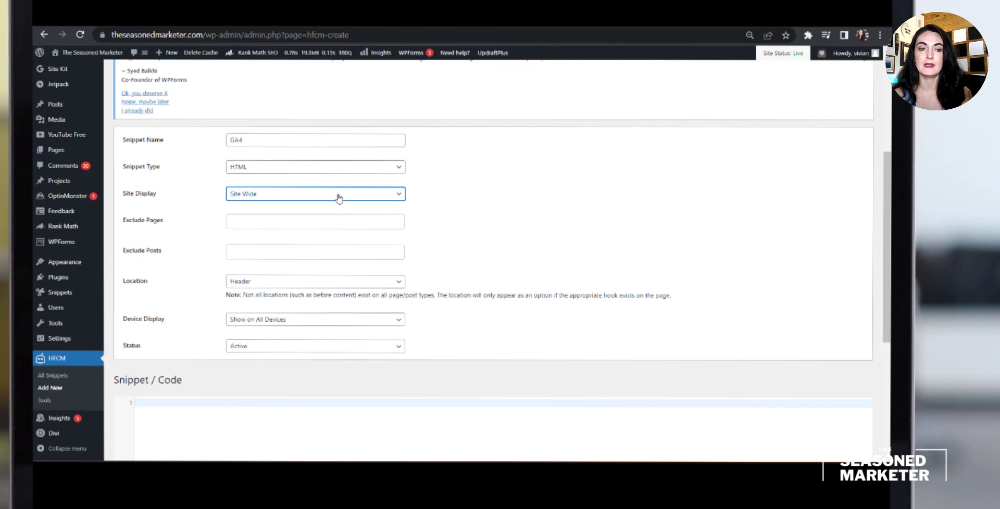
pyautogui.scroll(-5, 339, 196)
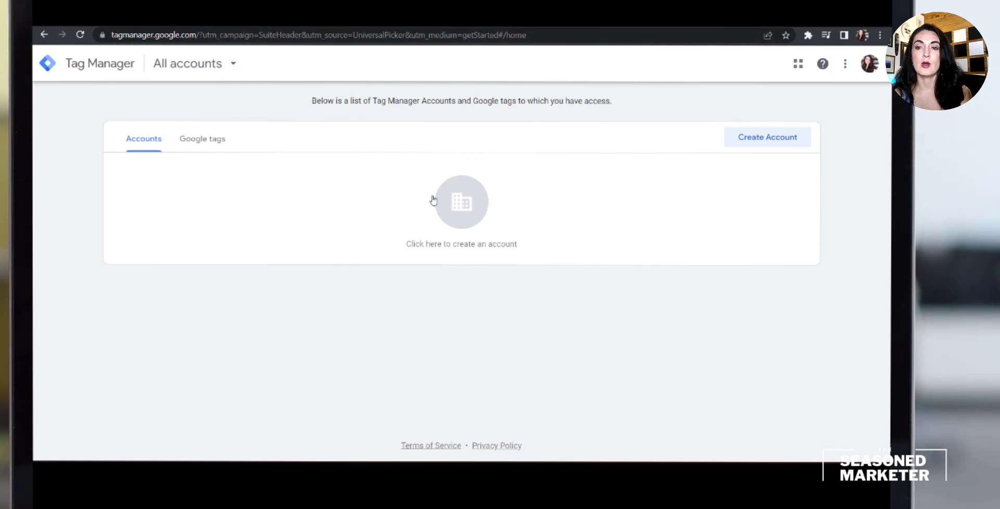
# Switch to Tag Manager, find the TSM Website Google tag and open its TSM Website destination from the tag details.
pyautogui.click(213, 149)
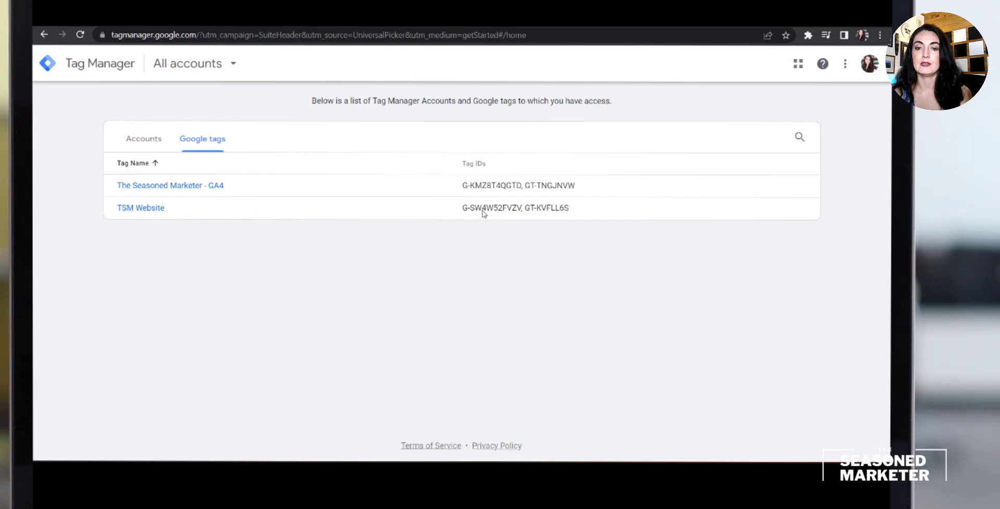
pyautogui.click(155, 209)
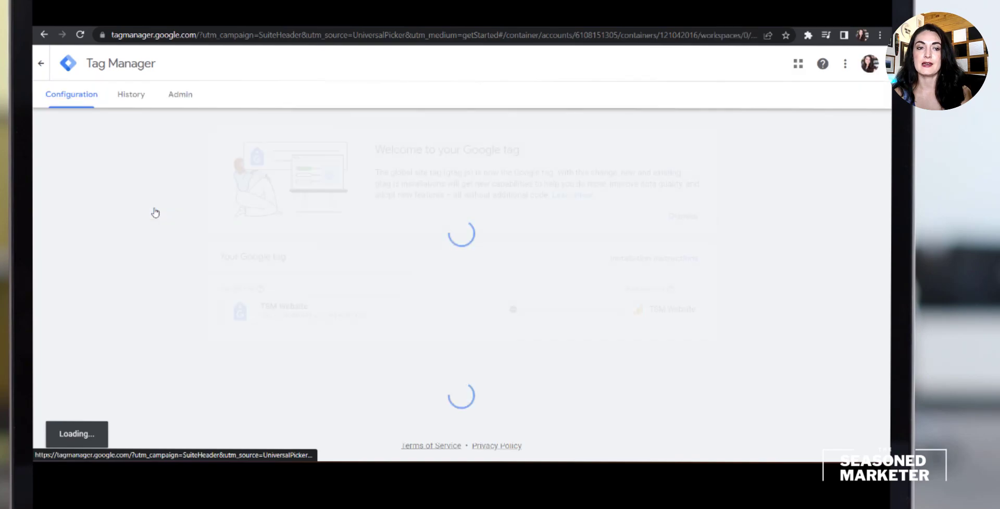
pyautogui.scroll(-3, 335, 255)
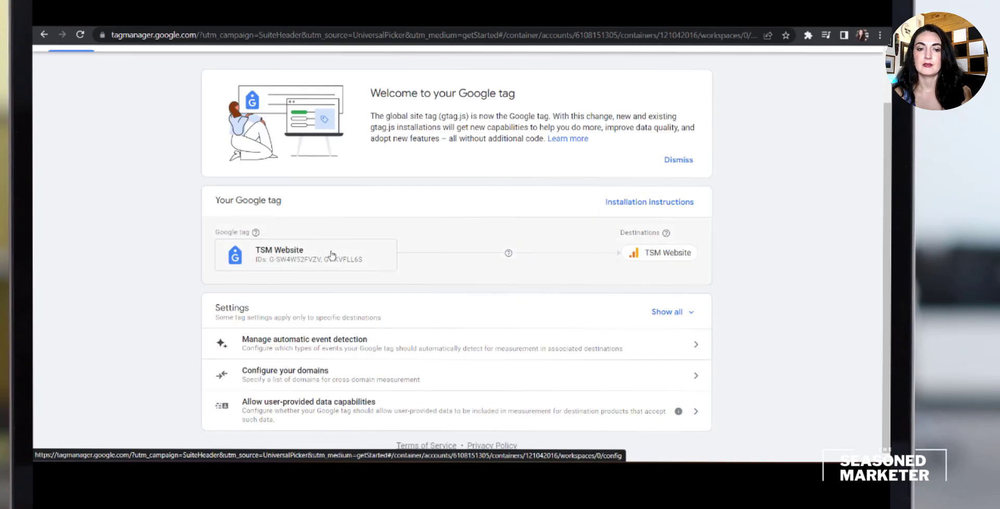
pyautogui.click(332, 255)
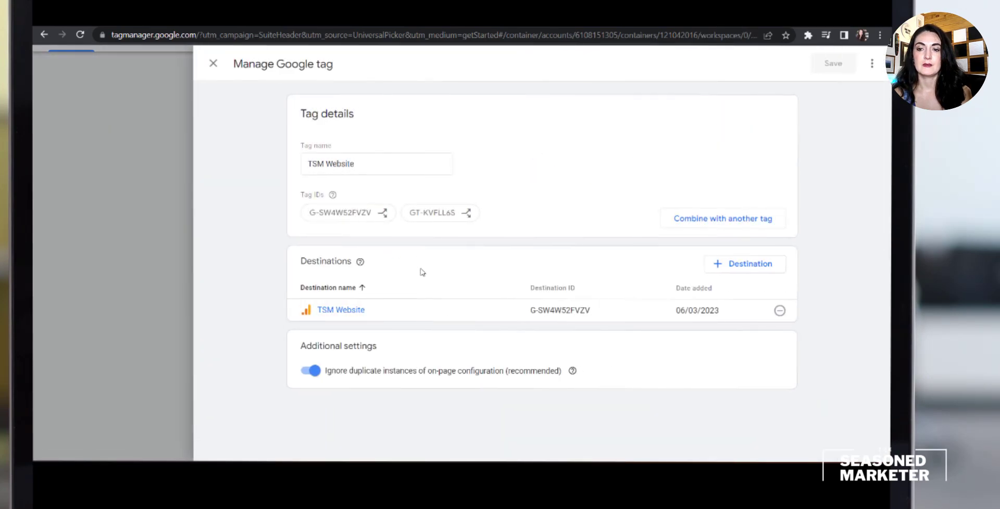
pyautogui.click(351, 310)
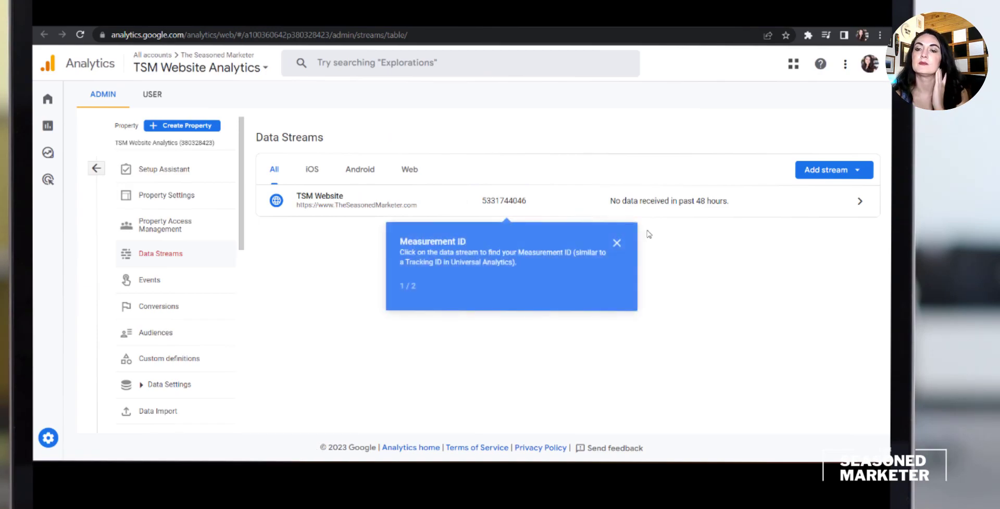
# Open the TSM Website web stream in Analytics and view its tag installation instructions.
pyautogui.click(707, 209)
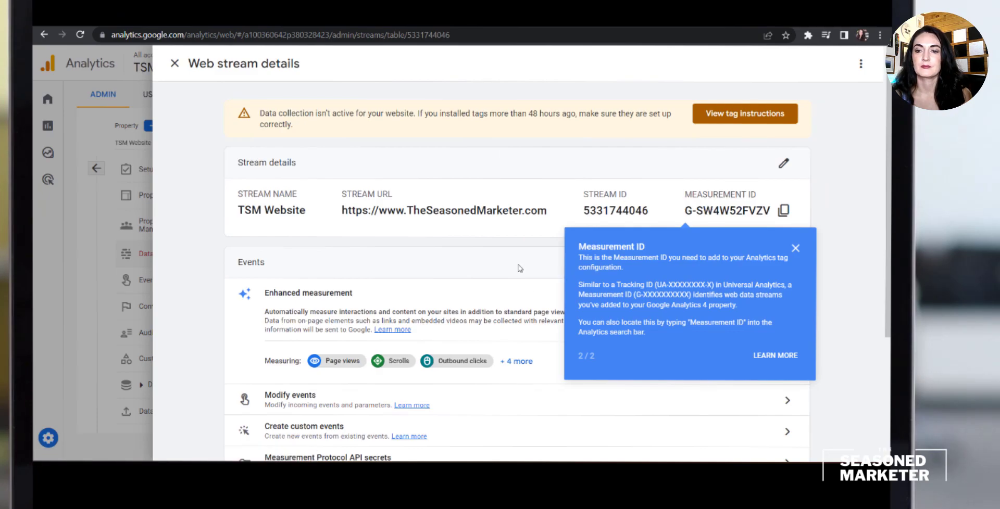
pyautogui.scroll(-1, 520, 268)
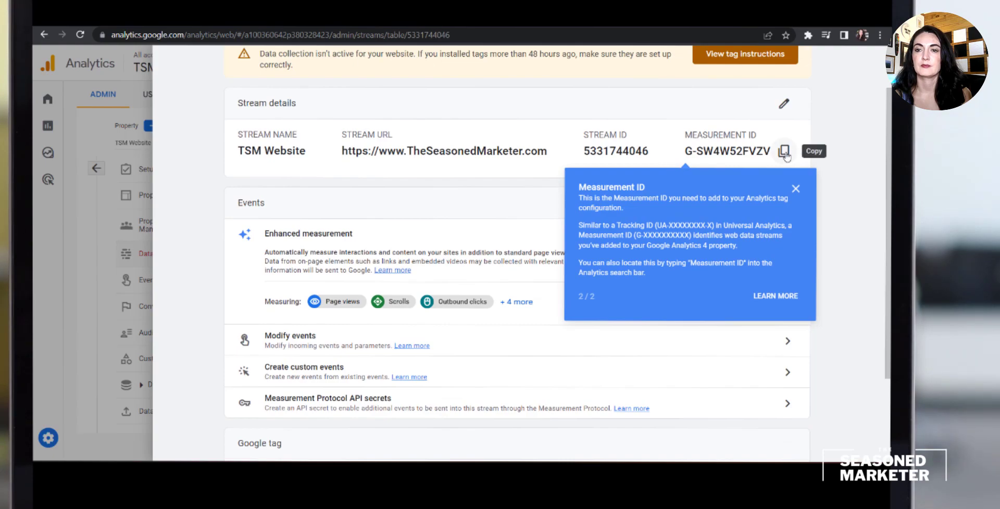
pyautogui.scroll(1, 785, 155)
pyautogui.click(758, 115)
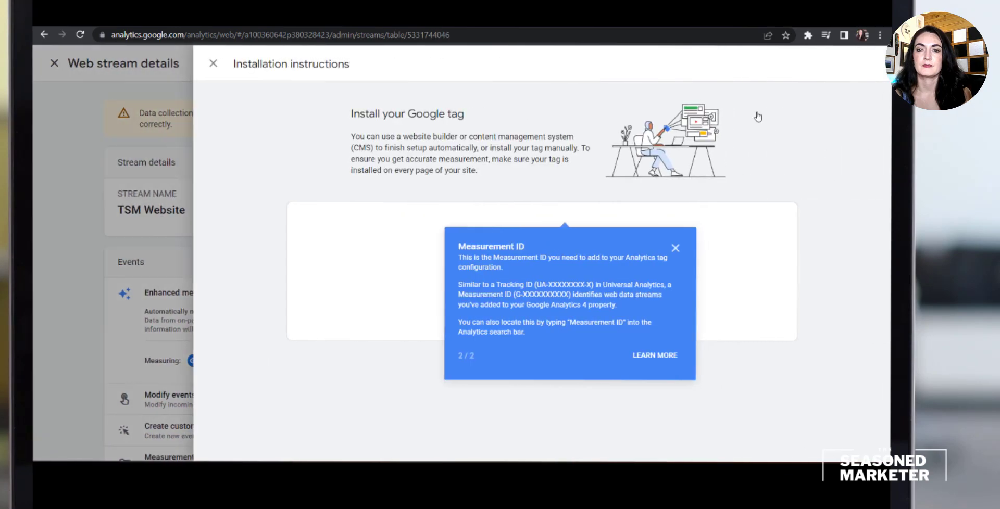
# Dismiss the Measurement ID hint and copy the Google tag code for manual installation.
pyautogui.click(675, 249)
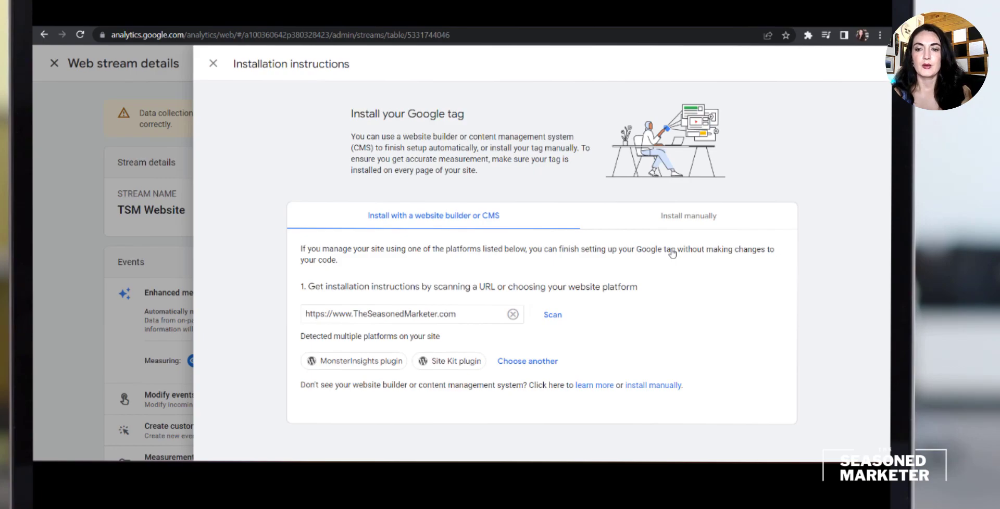
pyautogui.click(686, 214)
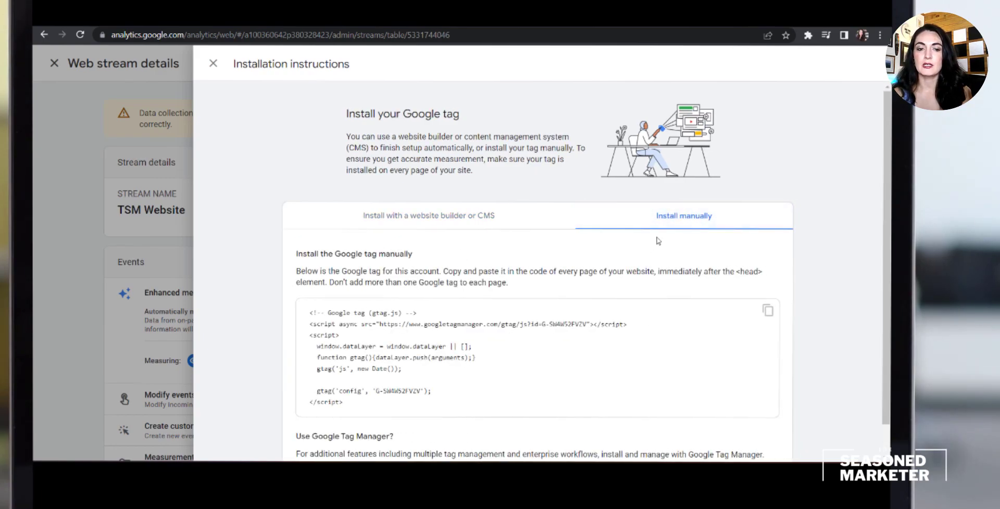
pyautogui.scroll(-1, 551, 342)
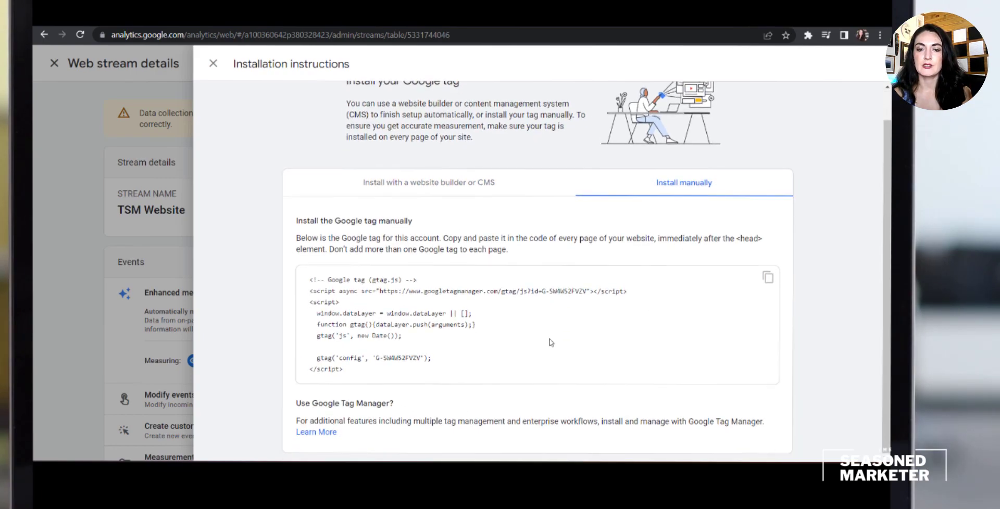
pyautogui.click(766, 278)
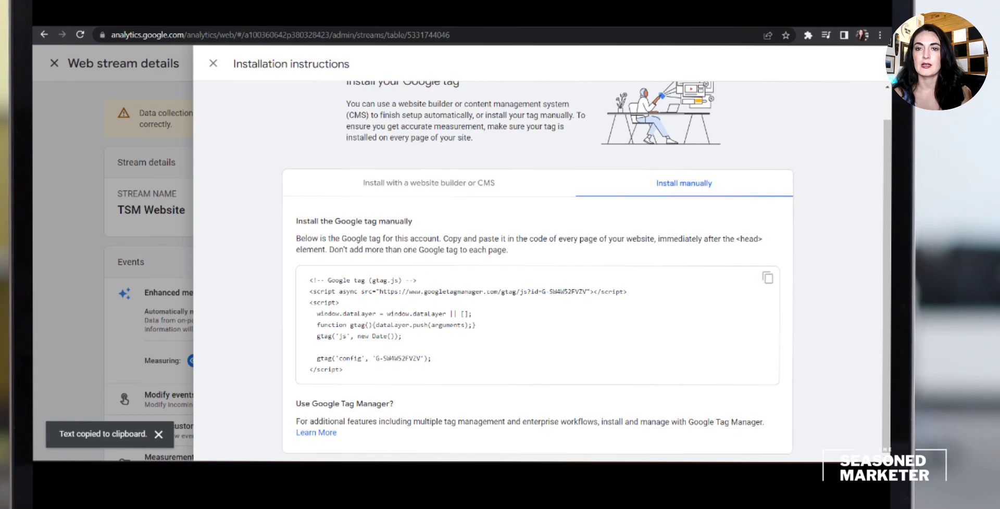
# Switch back to WordPress, paste the Google tag code into the GA4 snippet, then save and update the snippet.
pyautogui.click(651, 19)
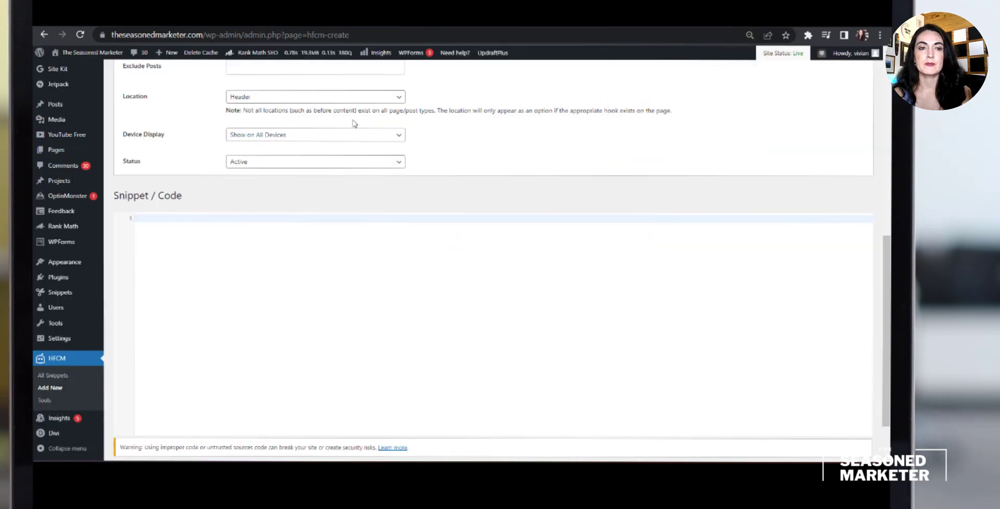
pyautogui.hotkey('ctrl', 'v')
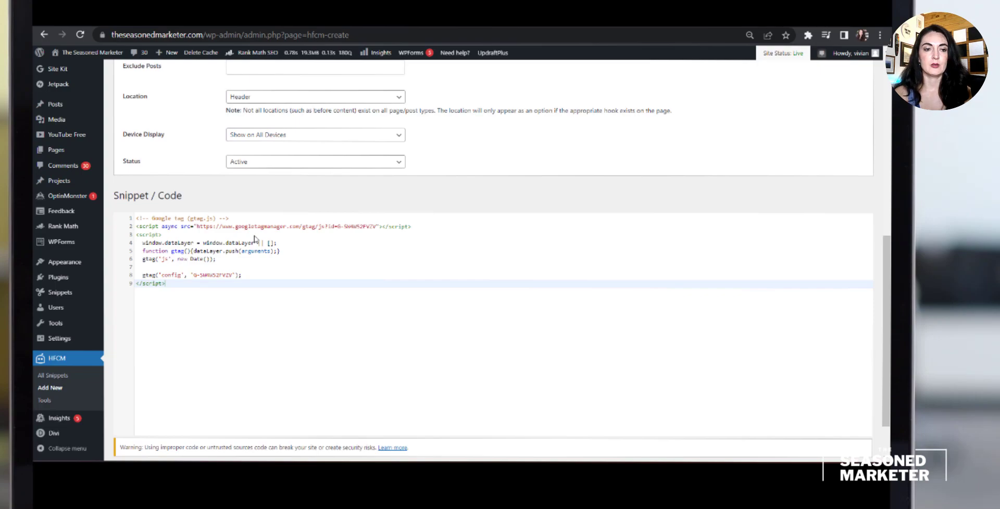
pyautogui.scroll(-1, 254, 240)
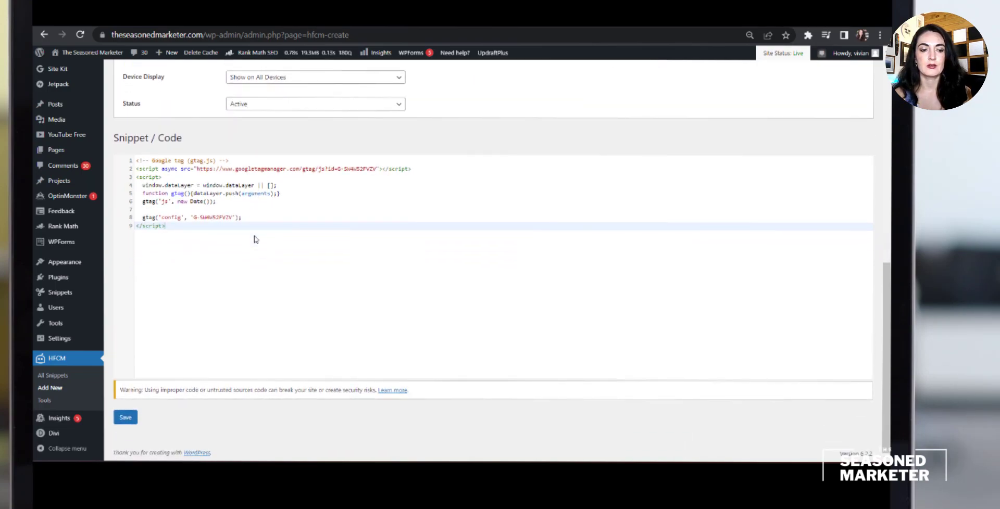
pyautogui.click(125, 418)
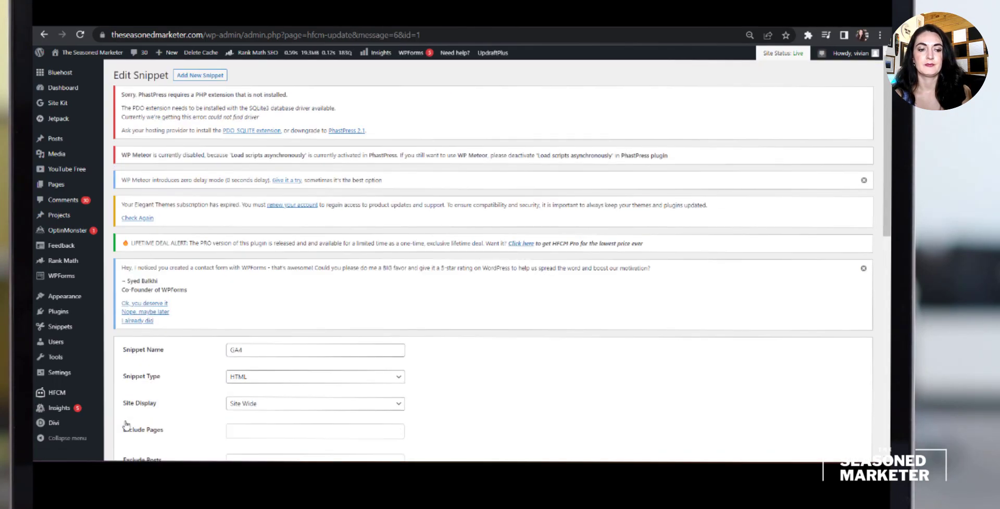
pyautogui.scroll(-10, 126, 426)
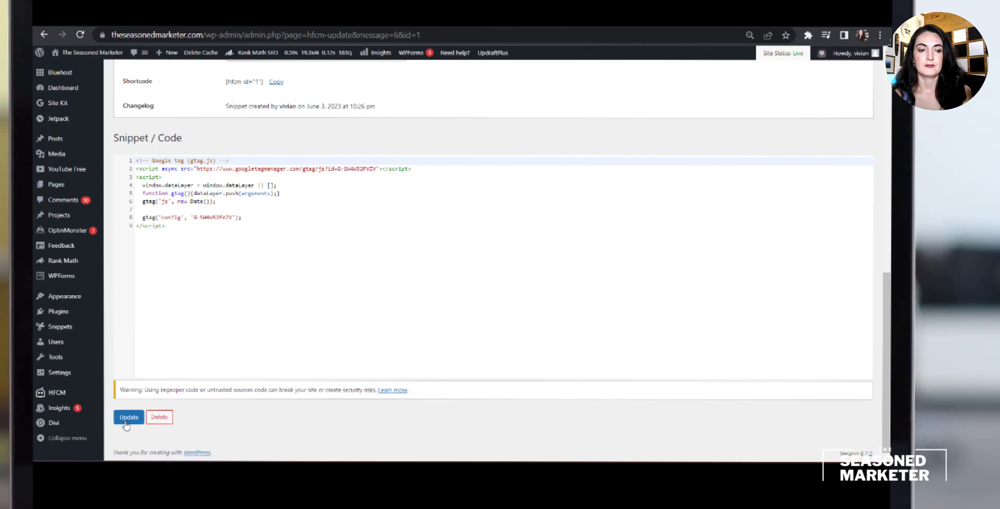
pyautogui.click(125, 424)
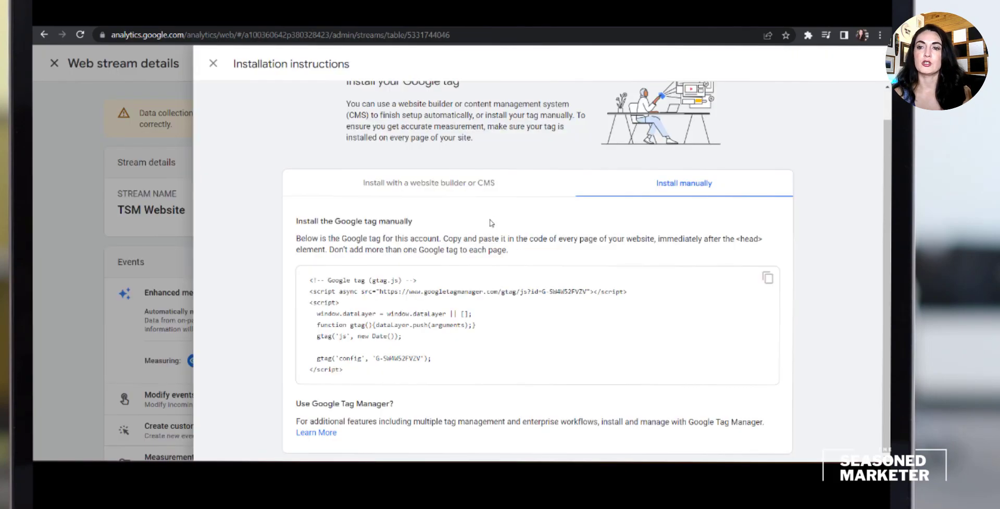
# Return to Analytics and close the installation instructions and web stream details.
pyautogui.scroll(1, 489, 223)
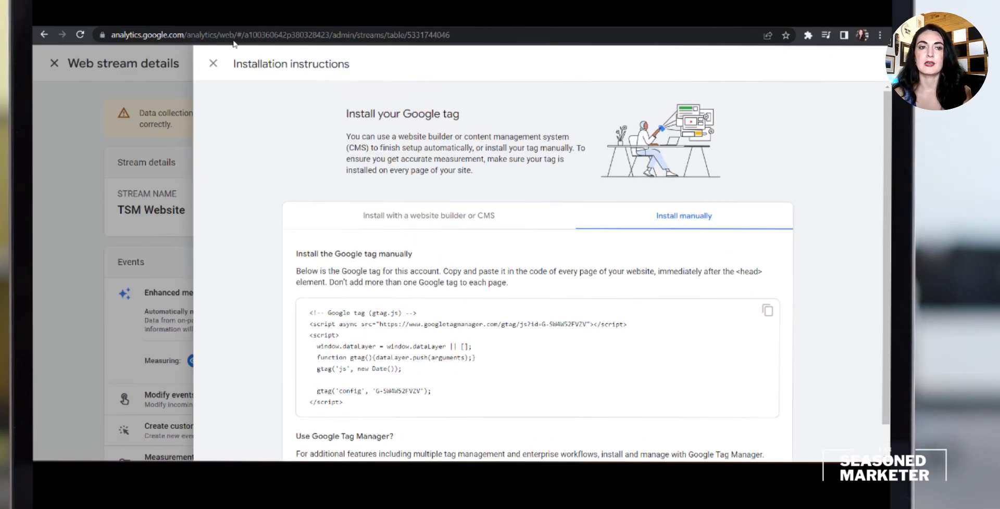
pyautogui.click(213, 63)
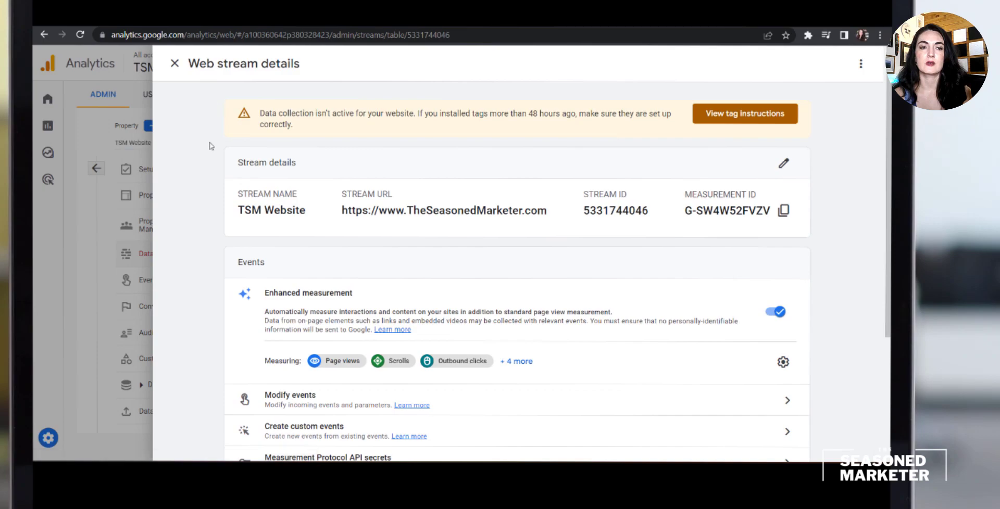
pyautogui.click(175, 64)
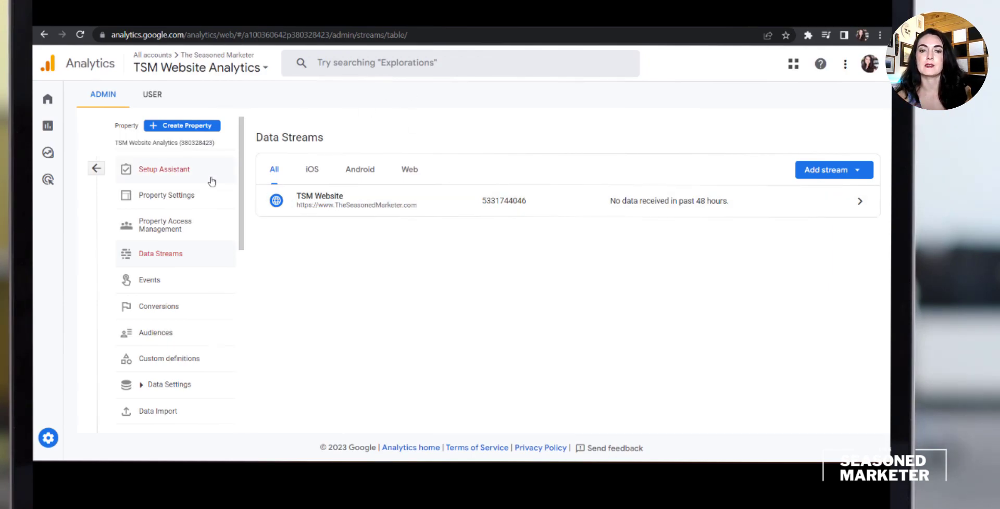
# View the TSM Website Analytics home page and open the property's reports snapshot.
pyautogui.moveTo(61, 141)
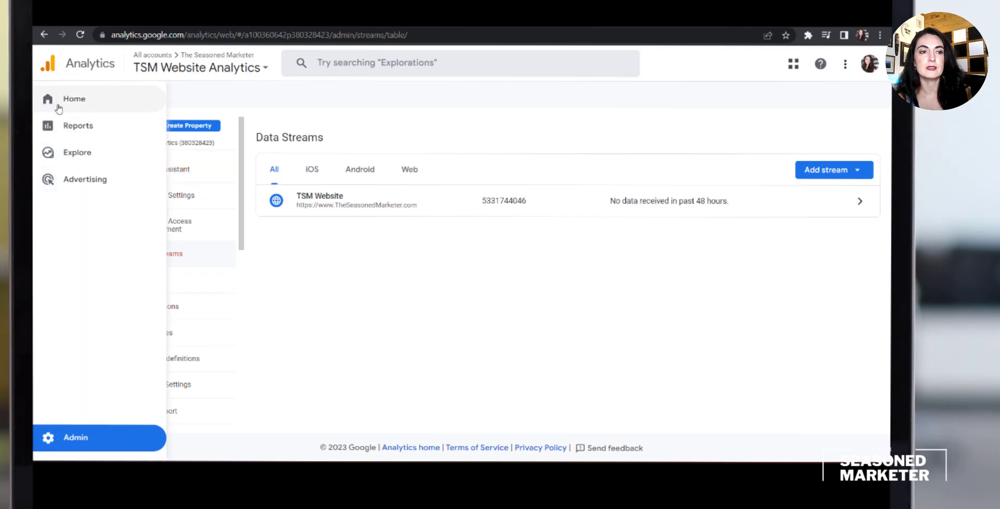
pyautogui.click(59, 101)
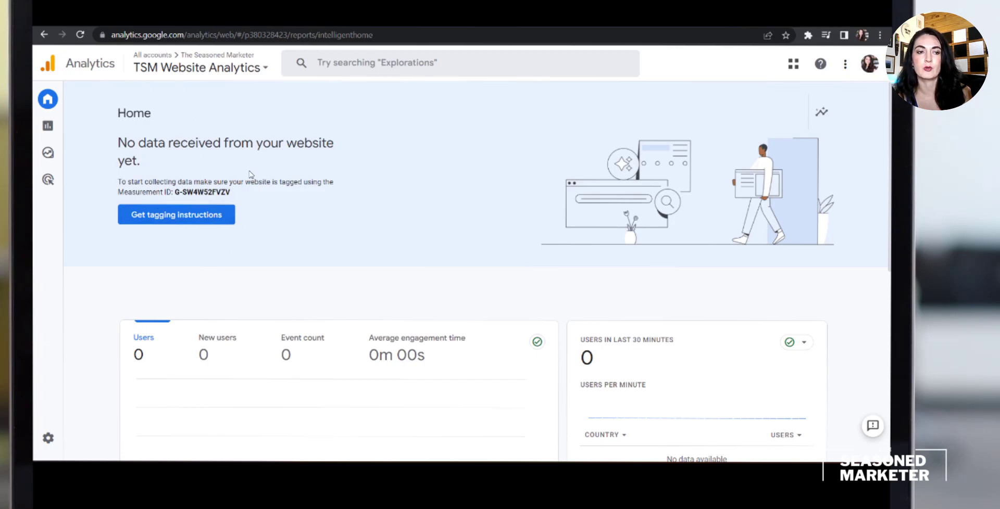
pyautogui.click(62, 130)
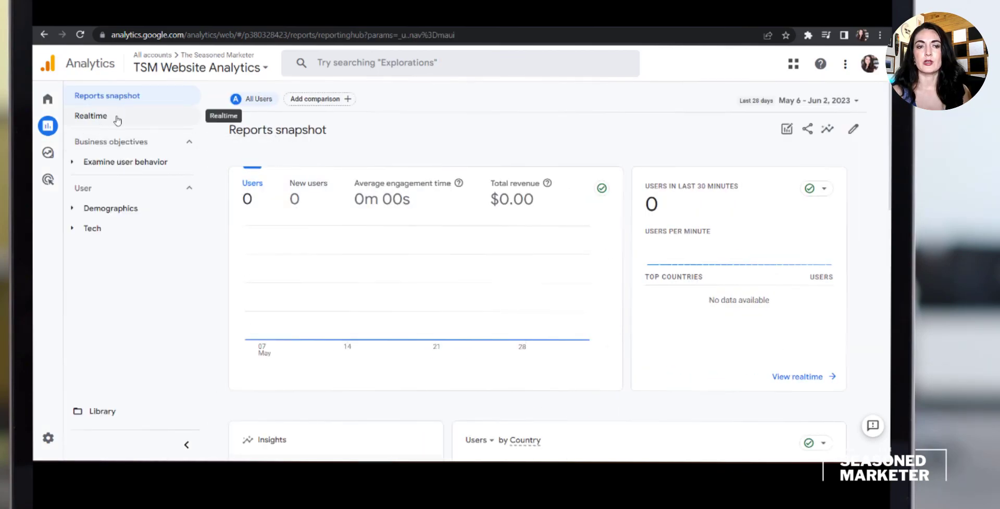
# Look through the reports snapshot cards for data, including Insights and Users by Country, and open the Realtime report.
pyautogui.scroll(-3, 264, 250)
pyautogui.scroll(-2, 264, 248)
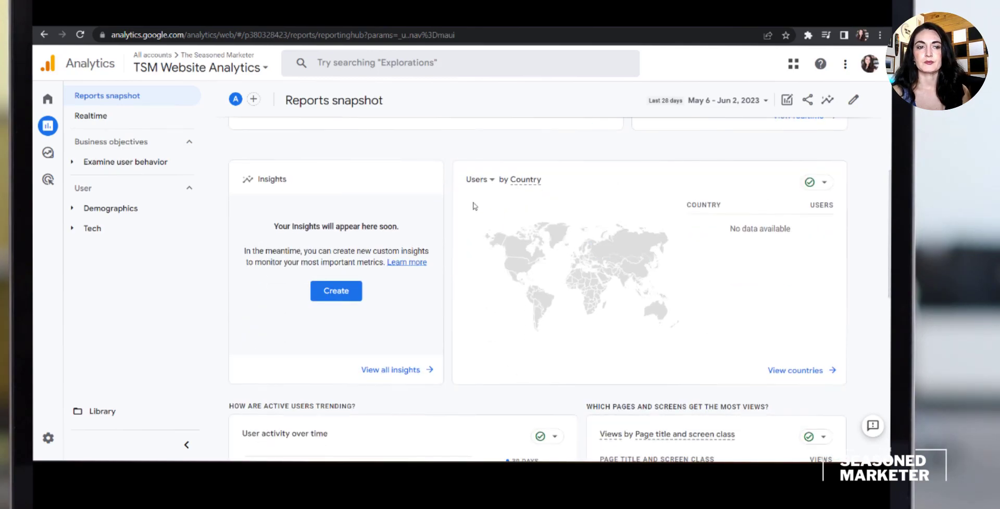
pyautogui.click(103, 120)
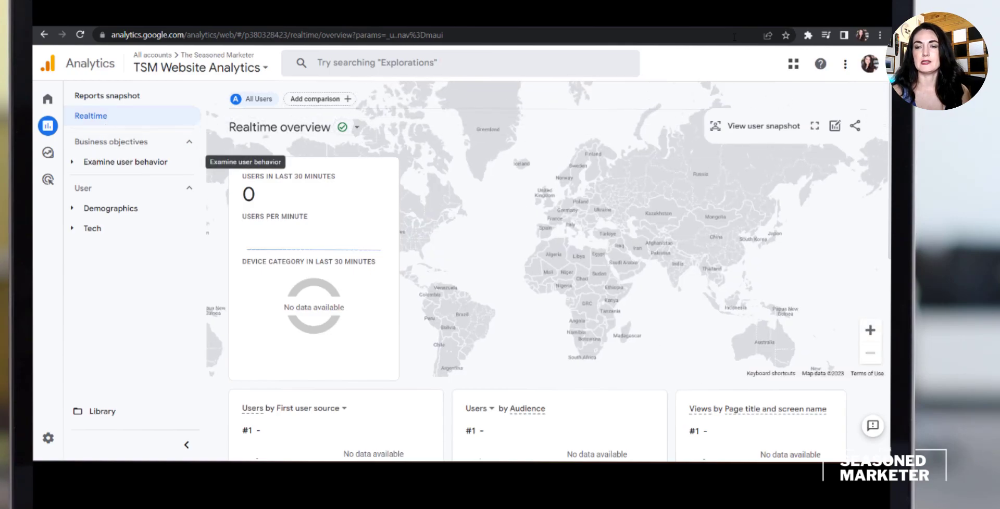
# Open an incognito browser window and visit theseasonedmarketer.com to generate a test visit.
pyautogui.hotkey('ctrl', 'shift', 'n')
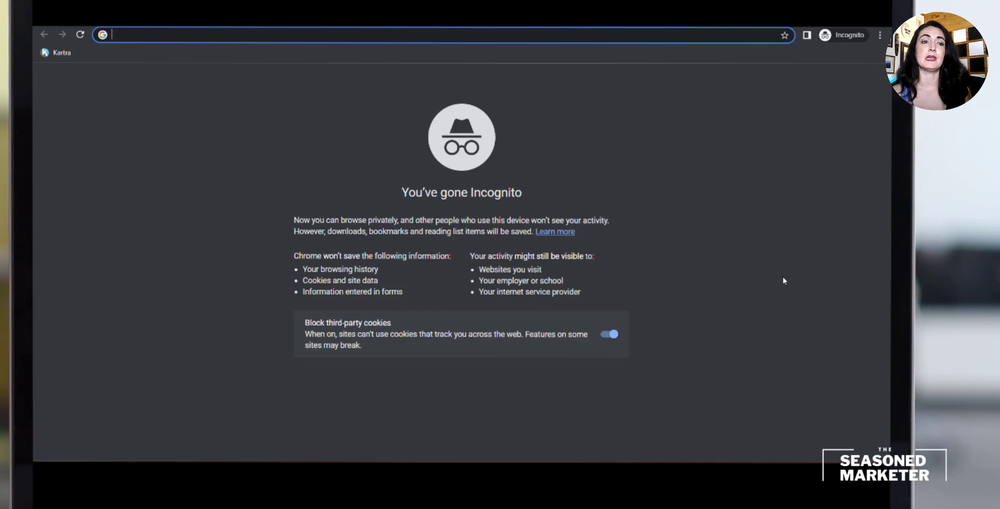
pyautogui.write('the')
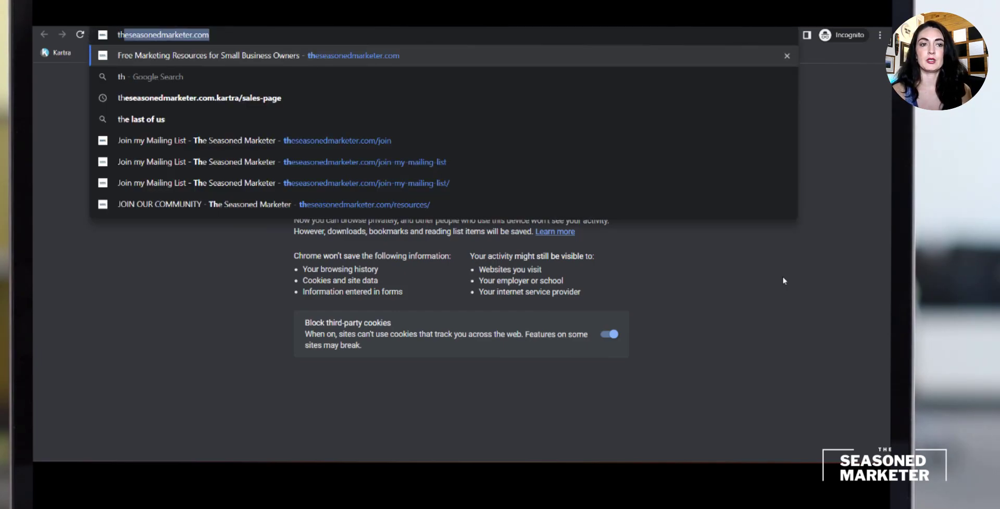
pyautogui.press('Return')
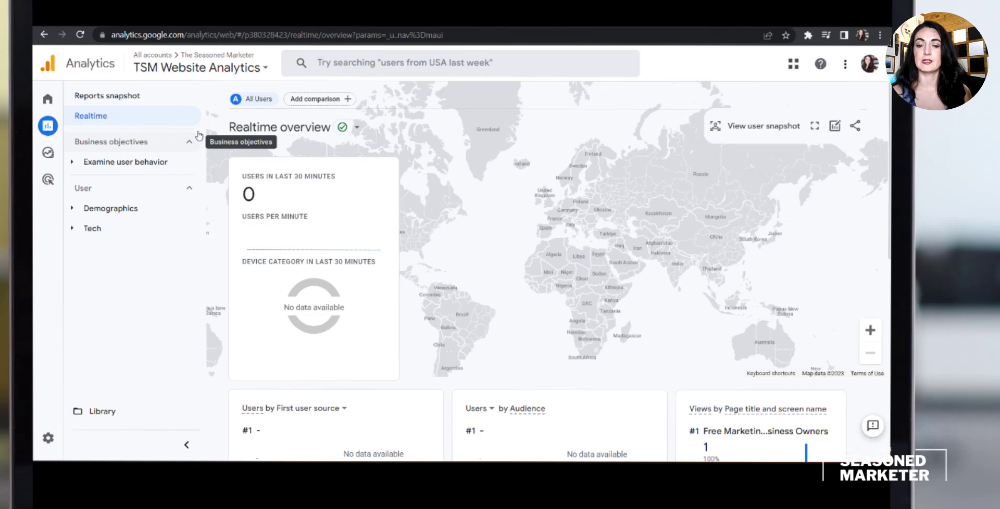
# Back in Analytics, check the Realtime overview's page views, events, conversions and user property cards for the test visit.
pyautogui.scroll(-3, 368, 330)
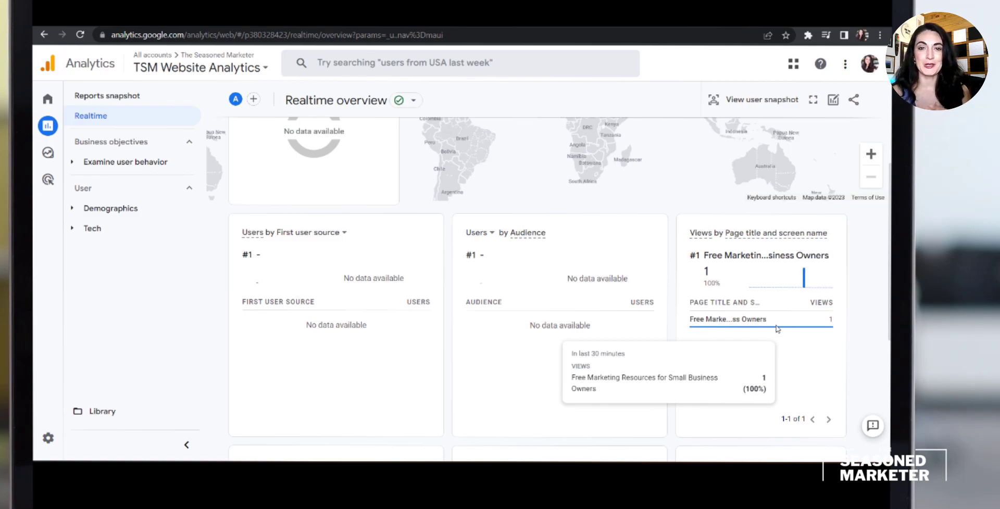
pyautogui.scroll(-4, 776, 329)
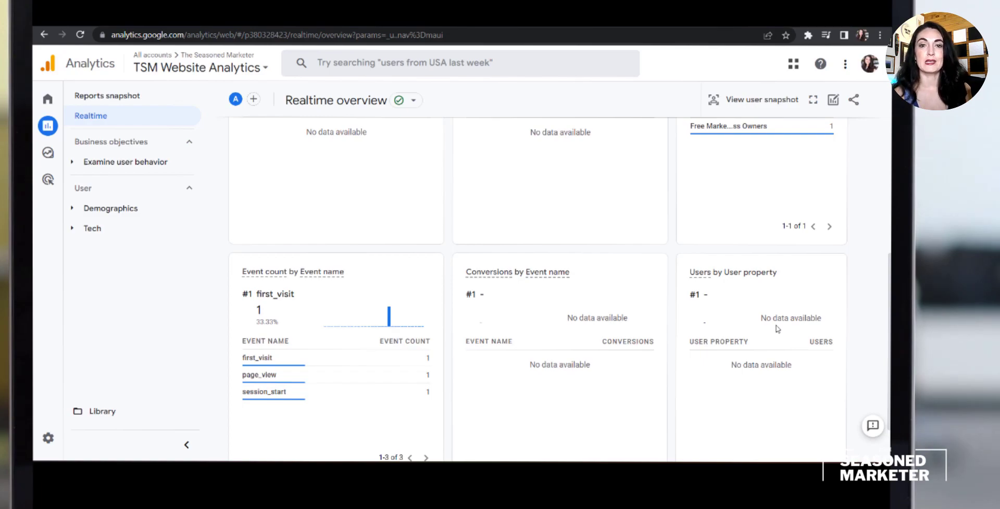
pyautogui.scroll(-2, 778, 328)
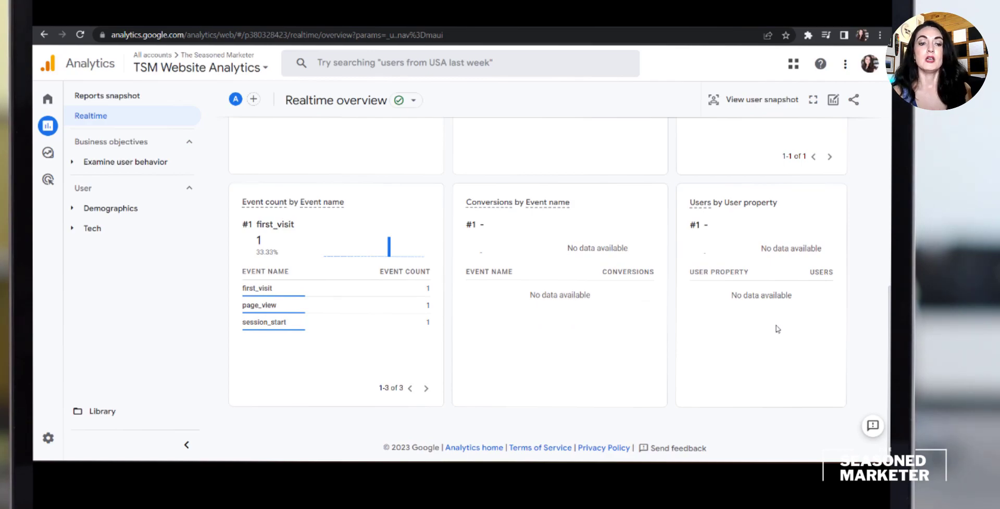
pyautogui.scroll(10, 778, 329)
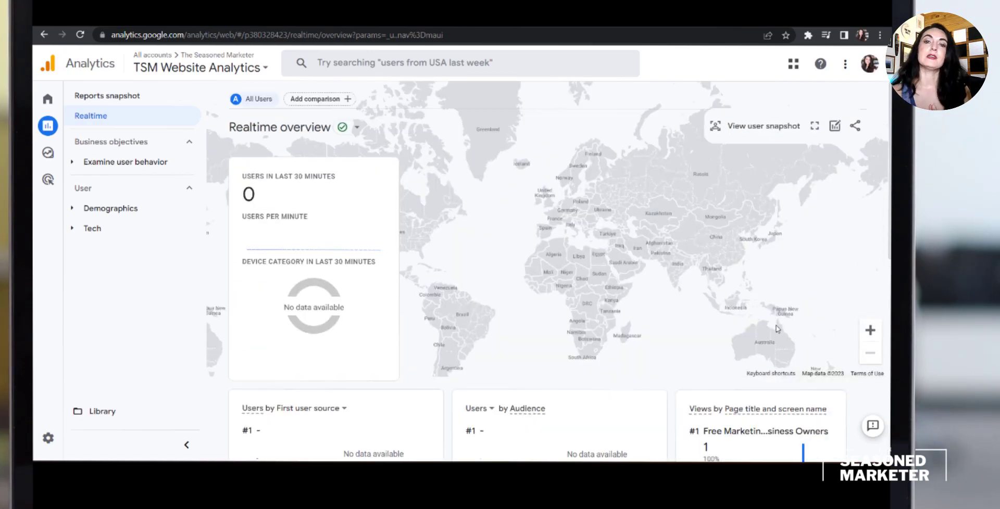